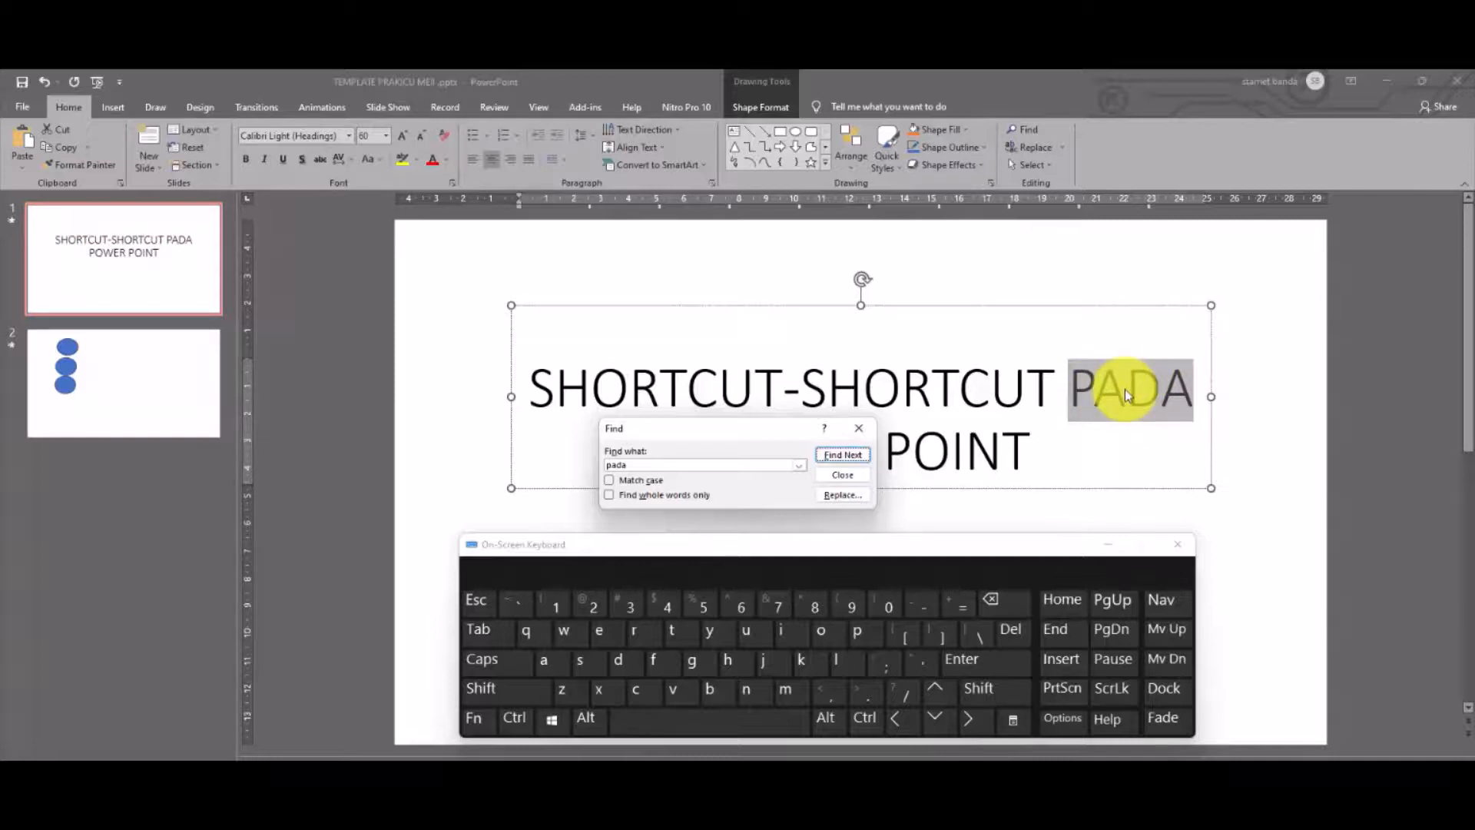
Step: Close the Find dialog and place the cursor at the end of the title text on slide 1
left_click(862, 436)
left_click(1076, 375)
left_click(1022, 458)
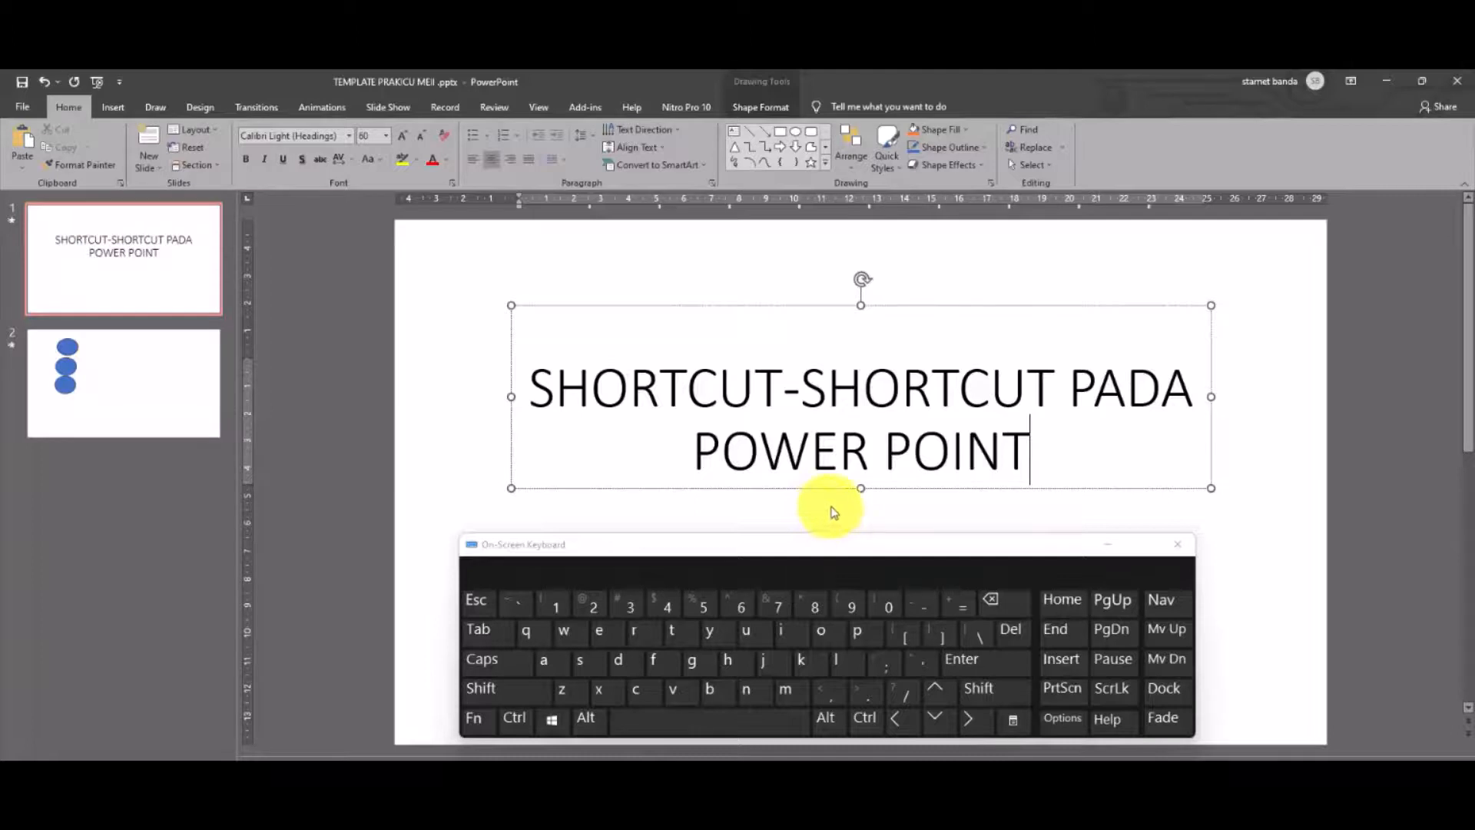
Step: Open slide 2 and select each of the three blue circles individually to check that they are separate objects
left_click(142, 398)
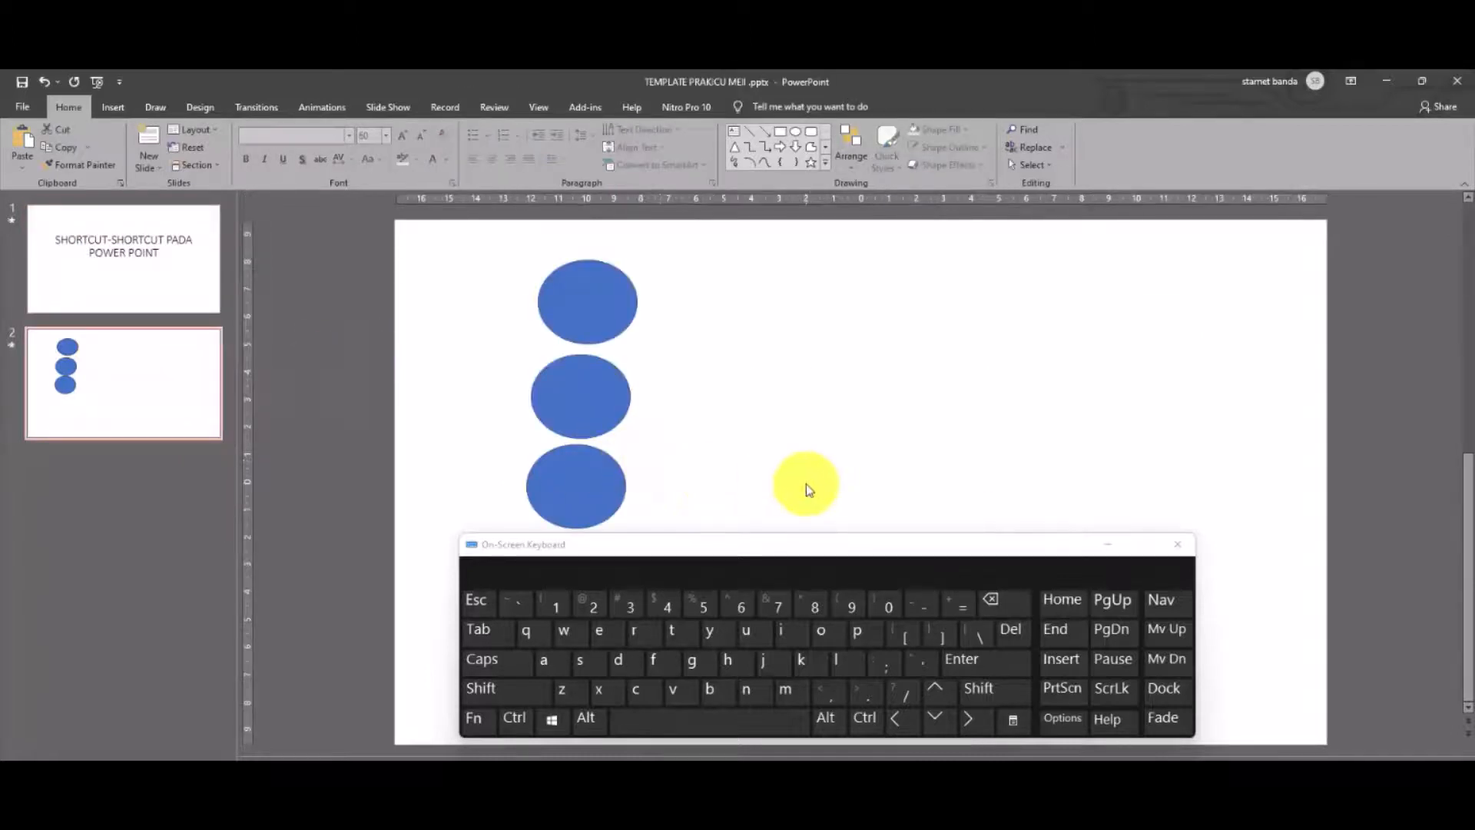
left_click(624, 306)
left_click(600, 397)
left_click(592, 480)
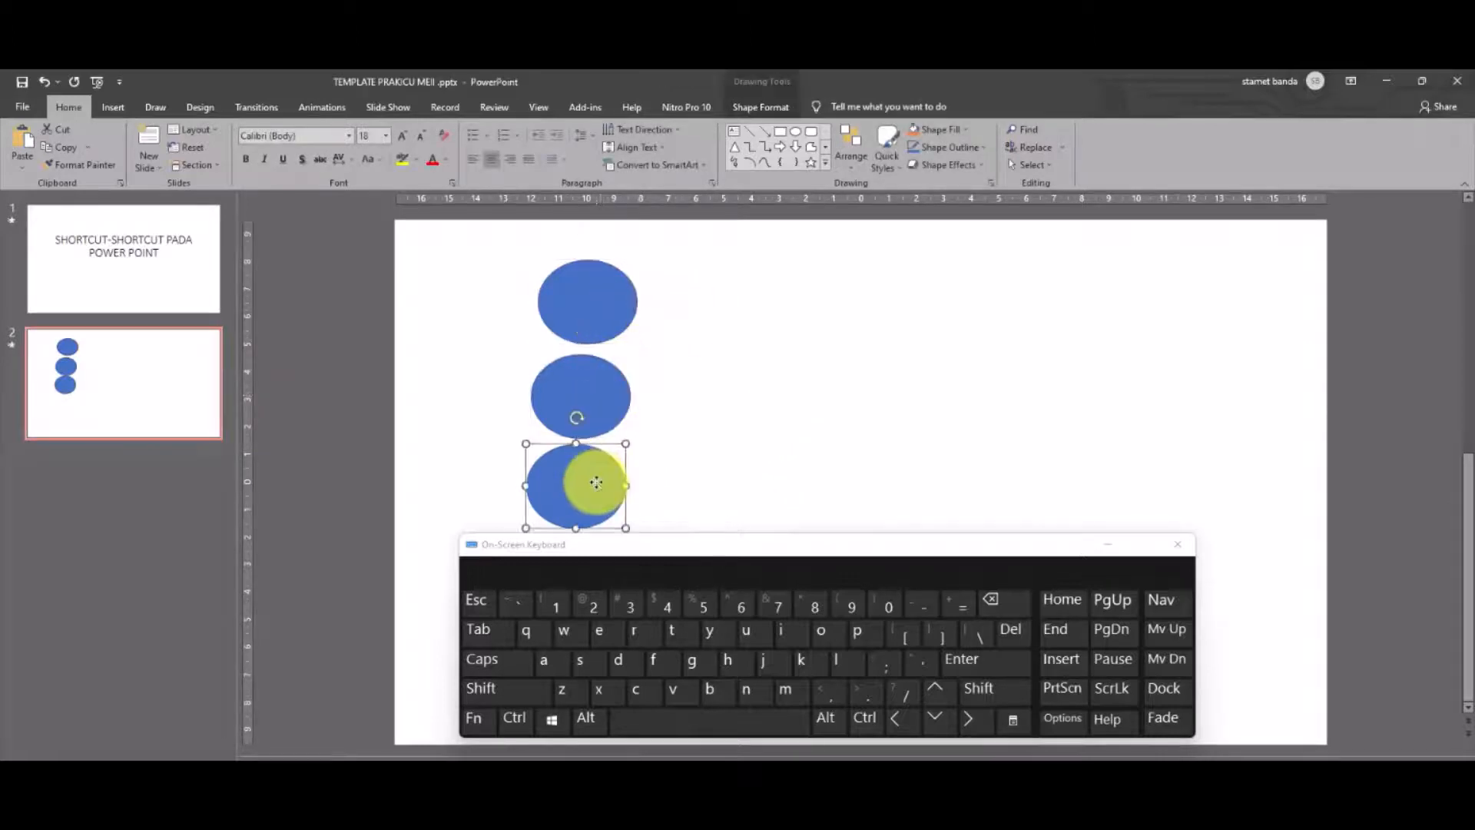
left_click(593, 395)
left_click(601, 318)
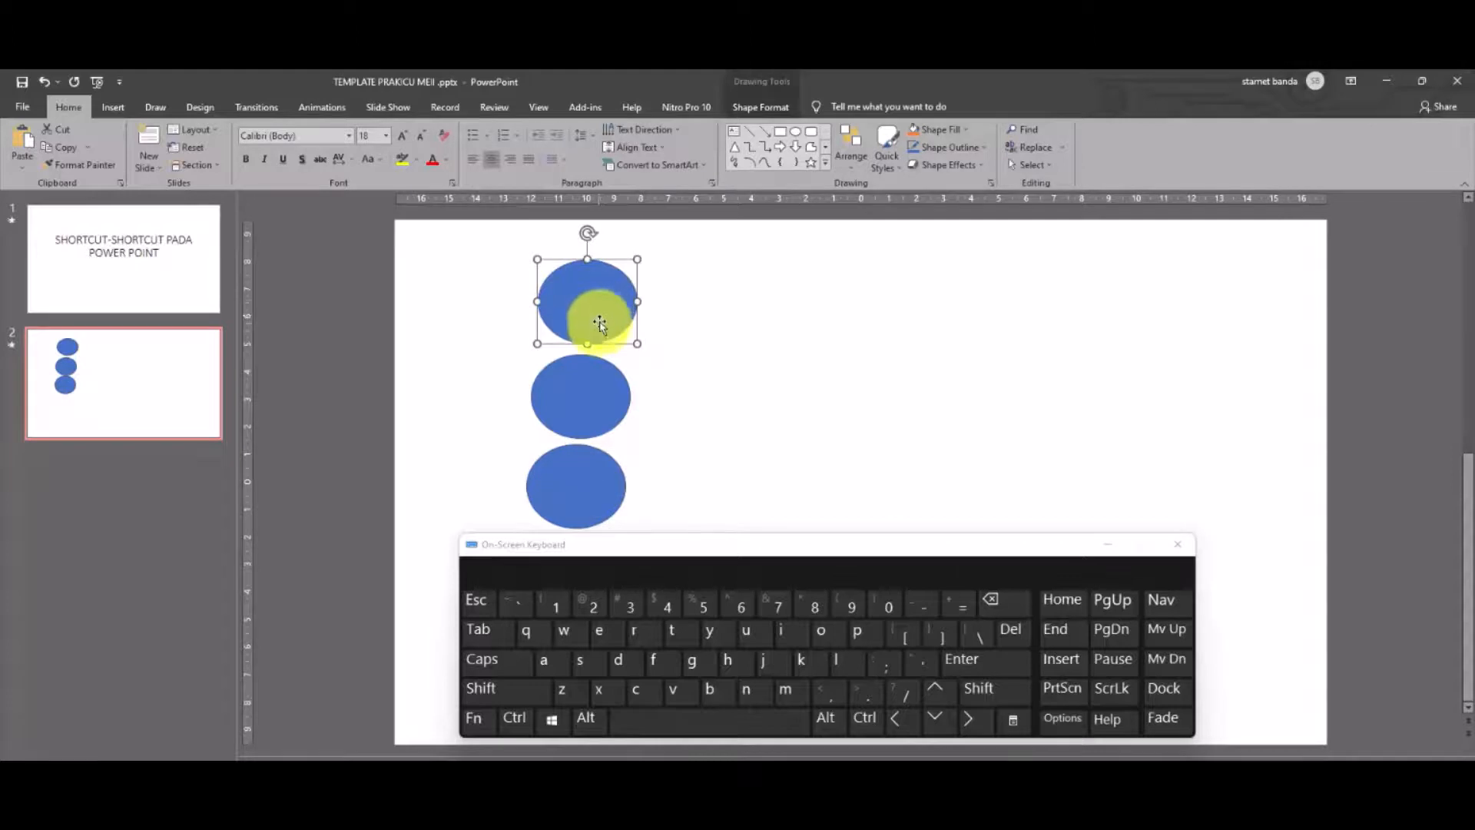
left_click(590, 430)
left_click(587, 470)
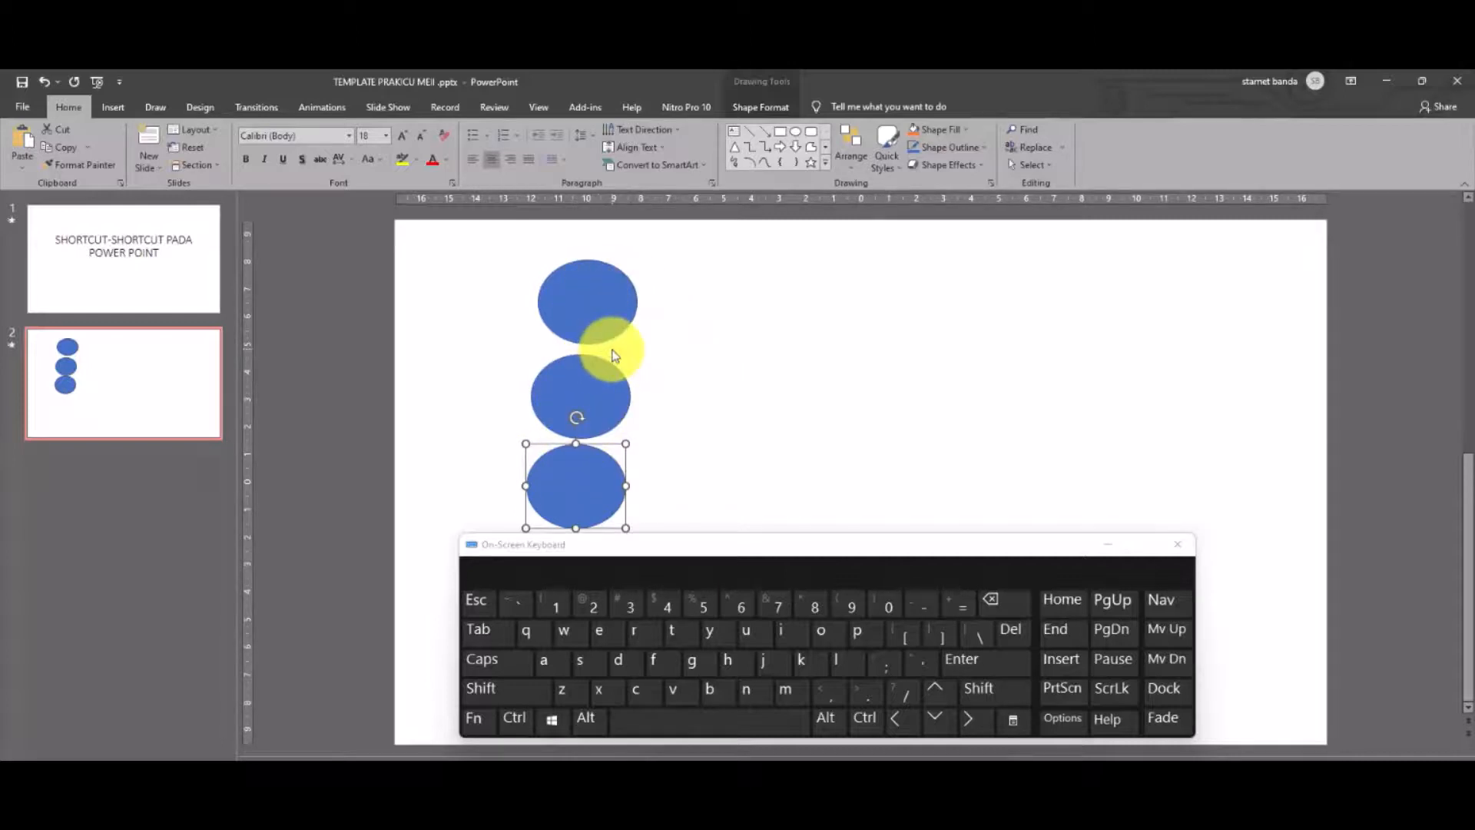
left_click(761, 421)
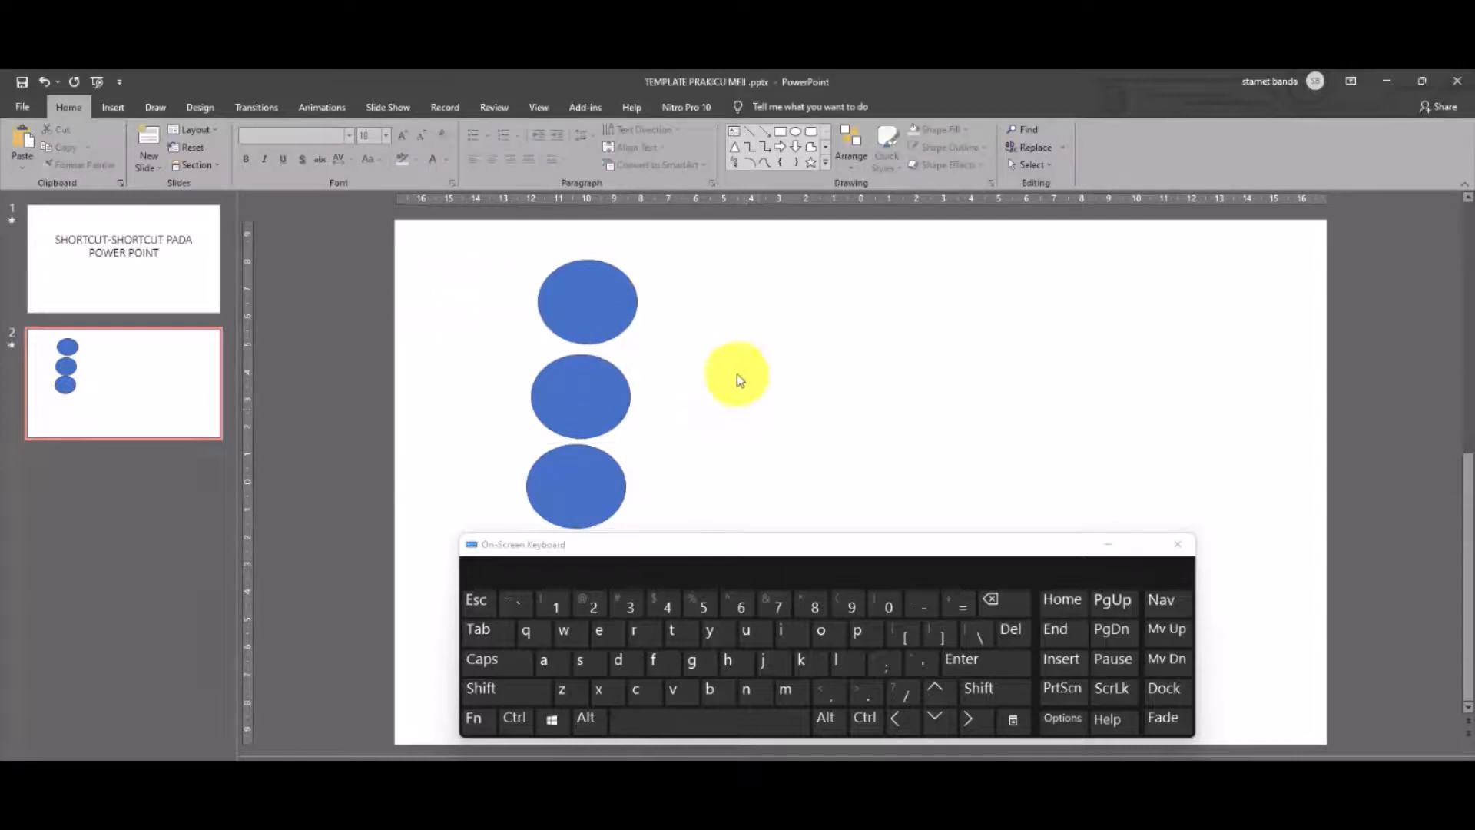
Step: Group the three blue circles on slide 2 and move the group slightly to the right
key("ctrl+a")
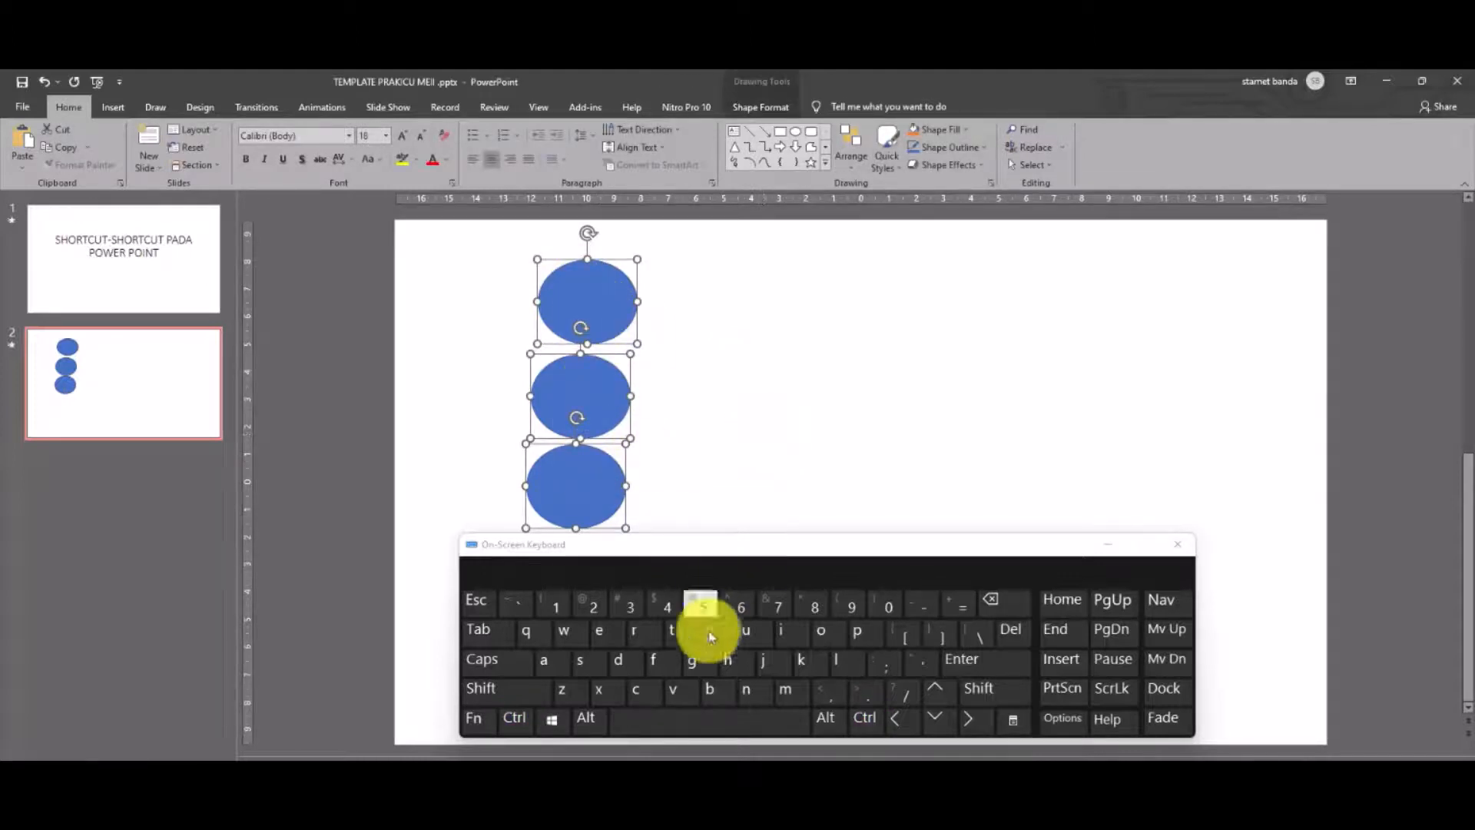
left_click(515, 717)
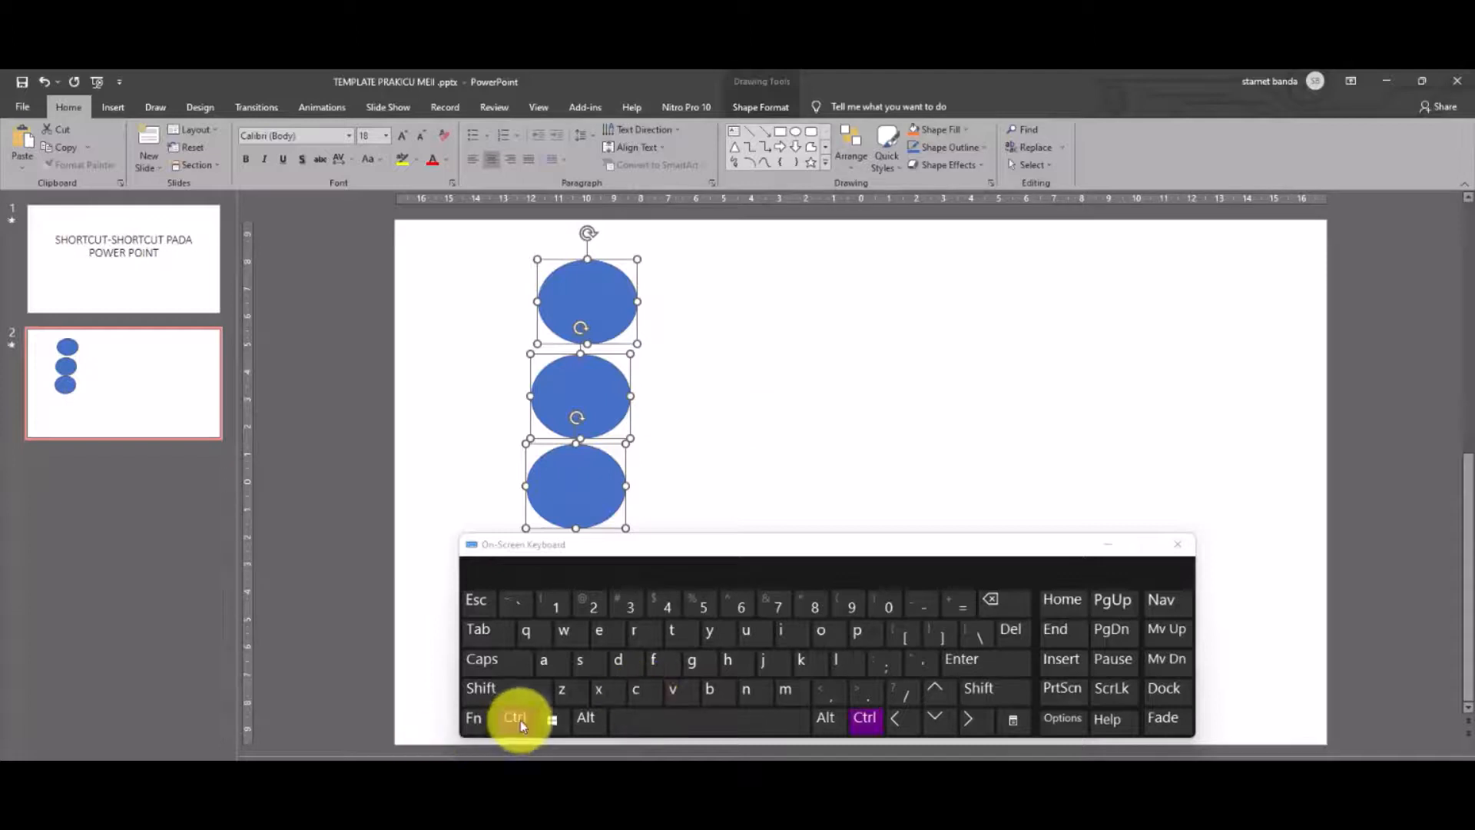
left_click(692, 663)
left_click(780, 421)
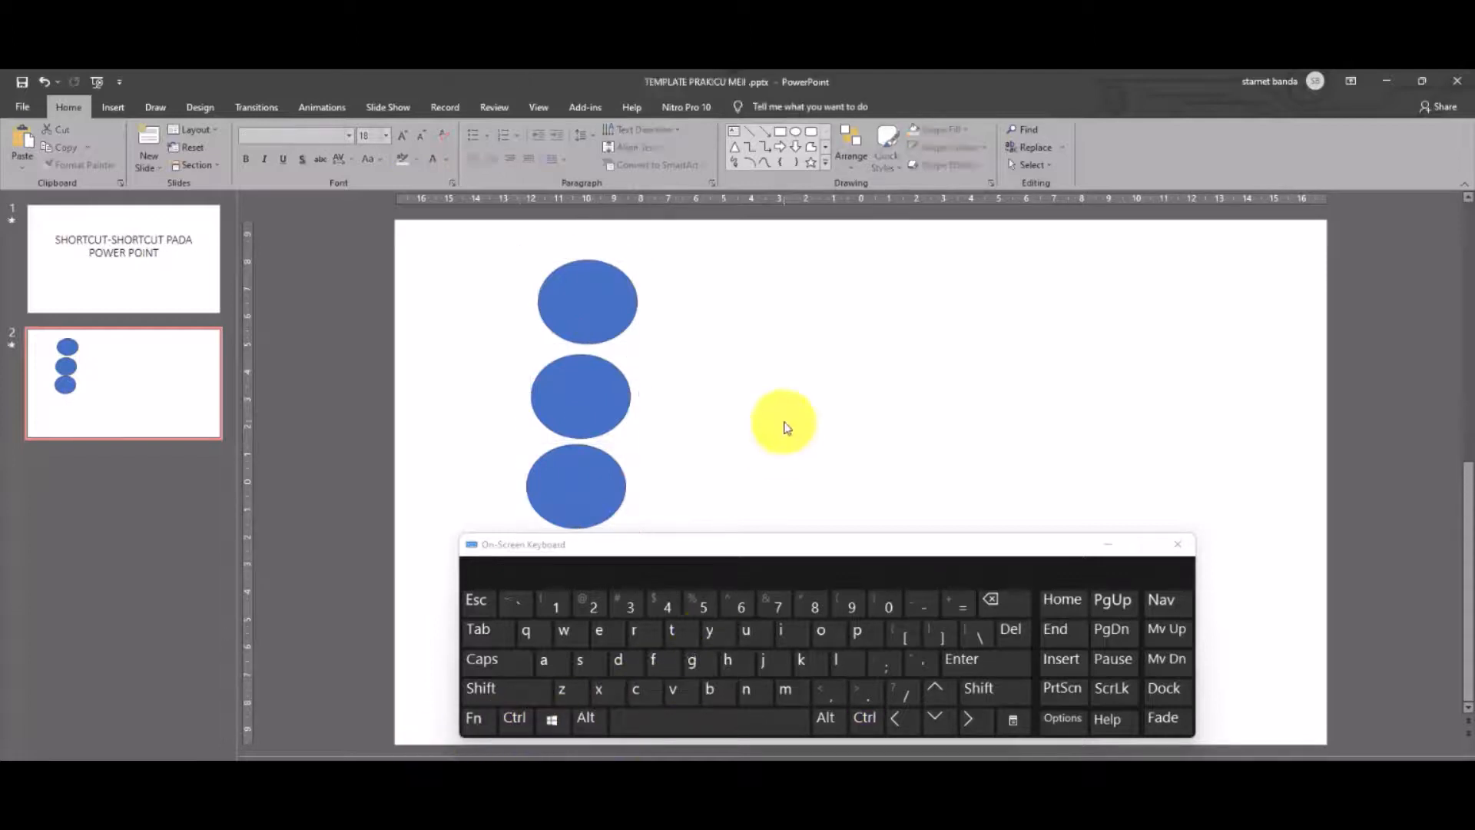
left_click(551, 374)
left_click_drag(552, 374, 609, 395)
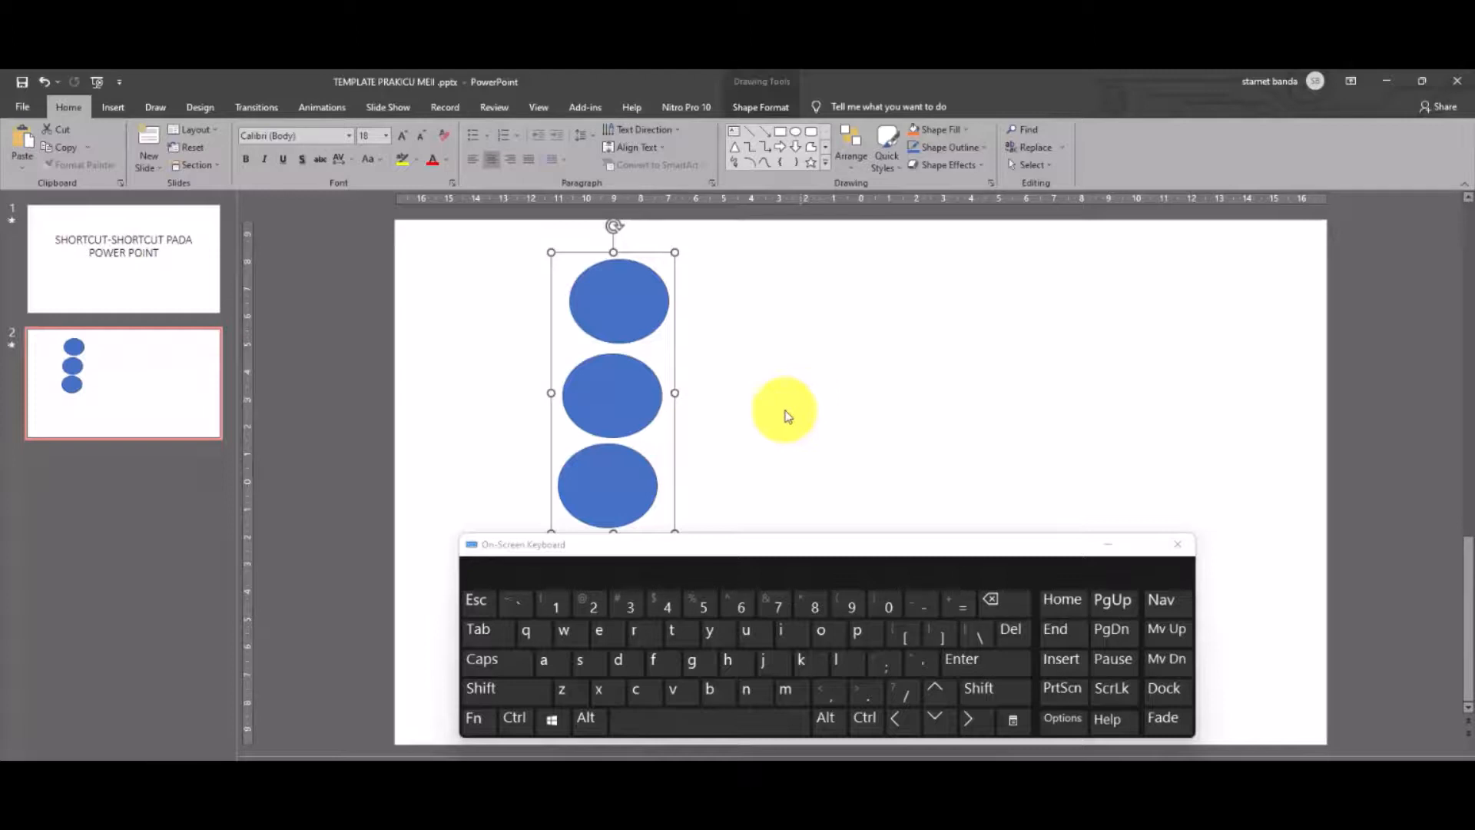
Step: Select the entire title text on slide 1 and bring up the Replace dialog
left_click(192, 263)
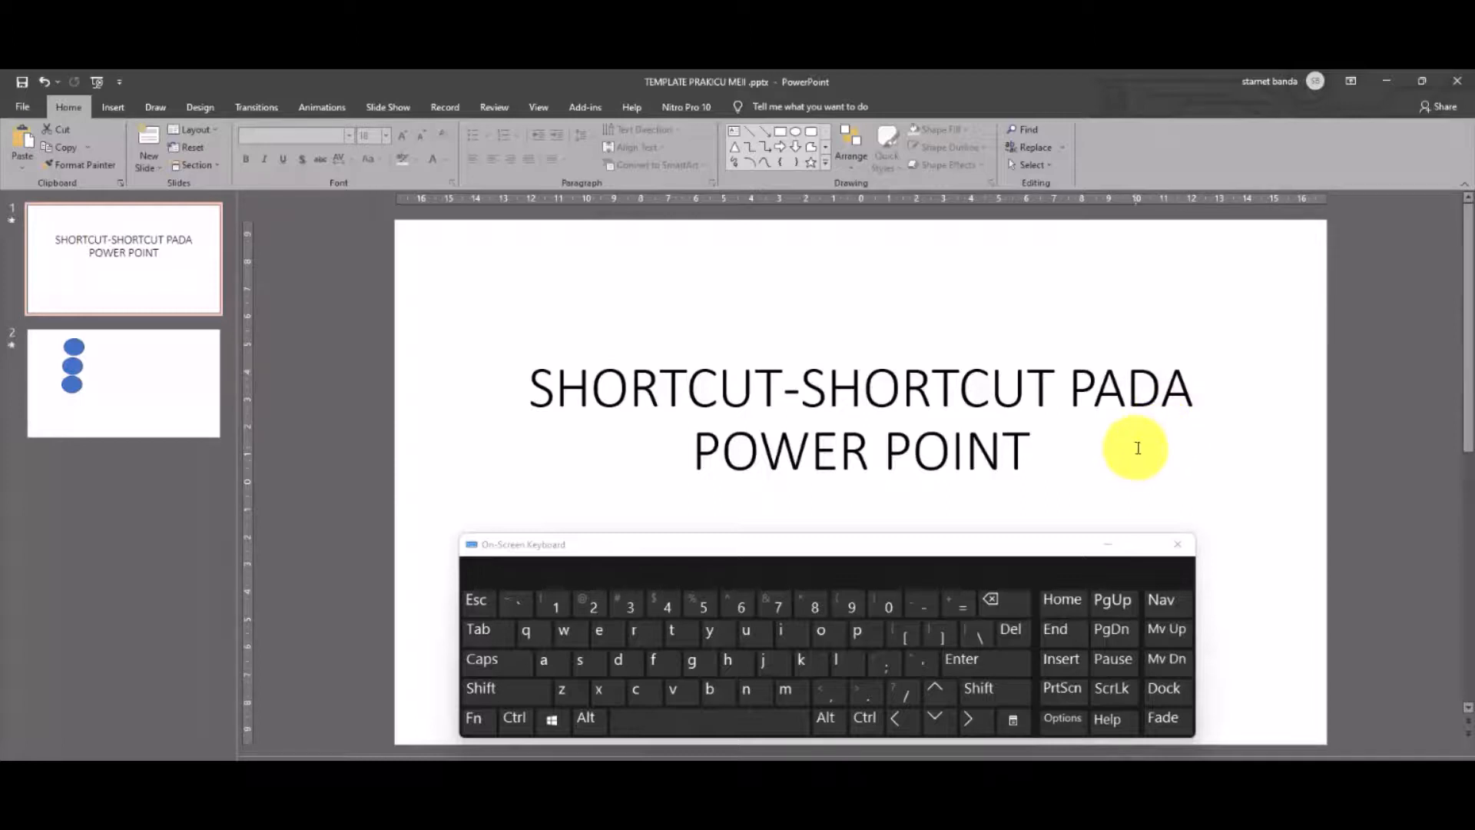
left_click(643, 379)
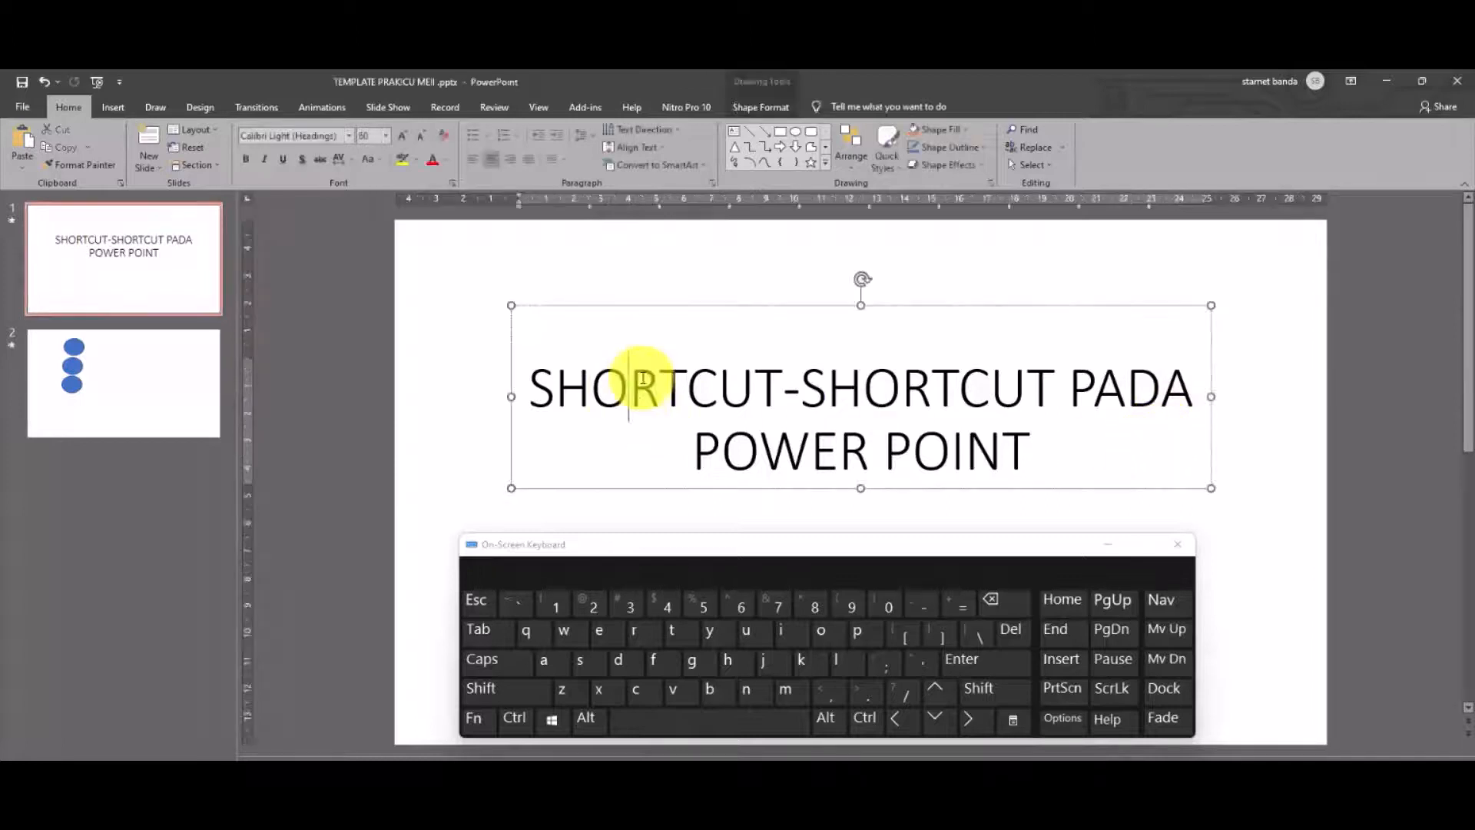
left_click(514, 717)
left_click(544, 659)
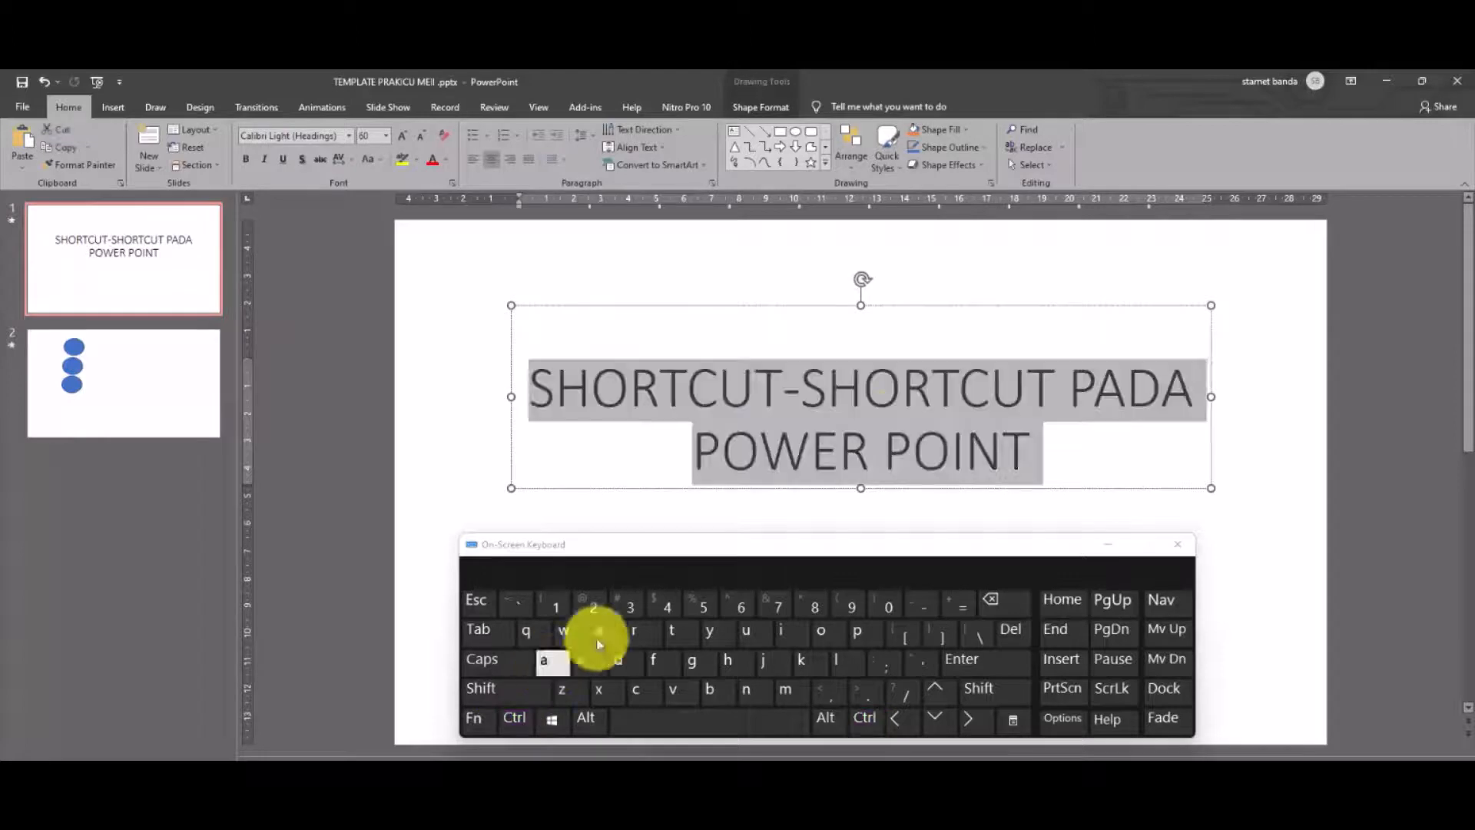
left_click(514, 717)
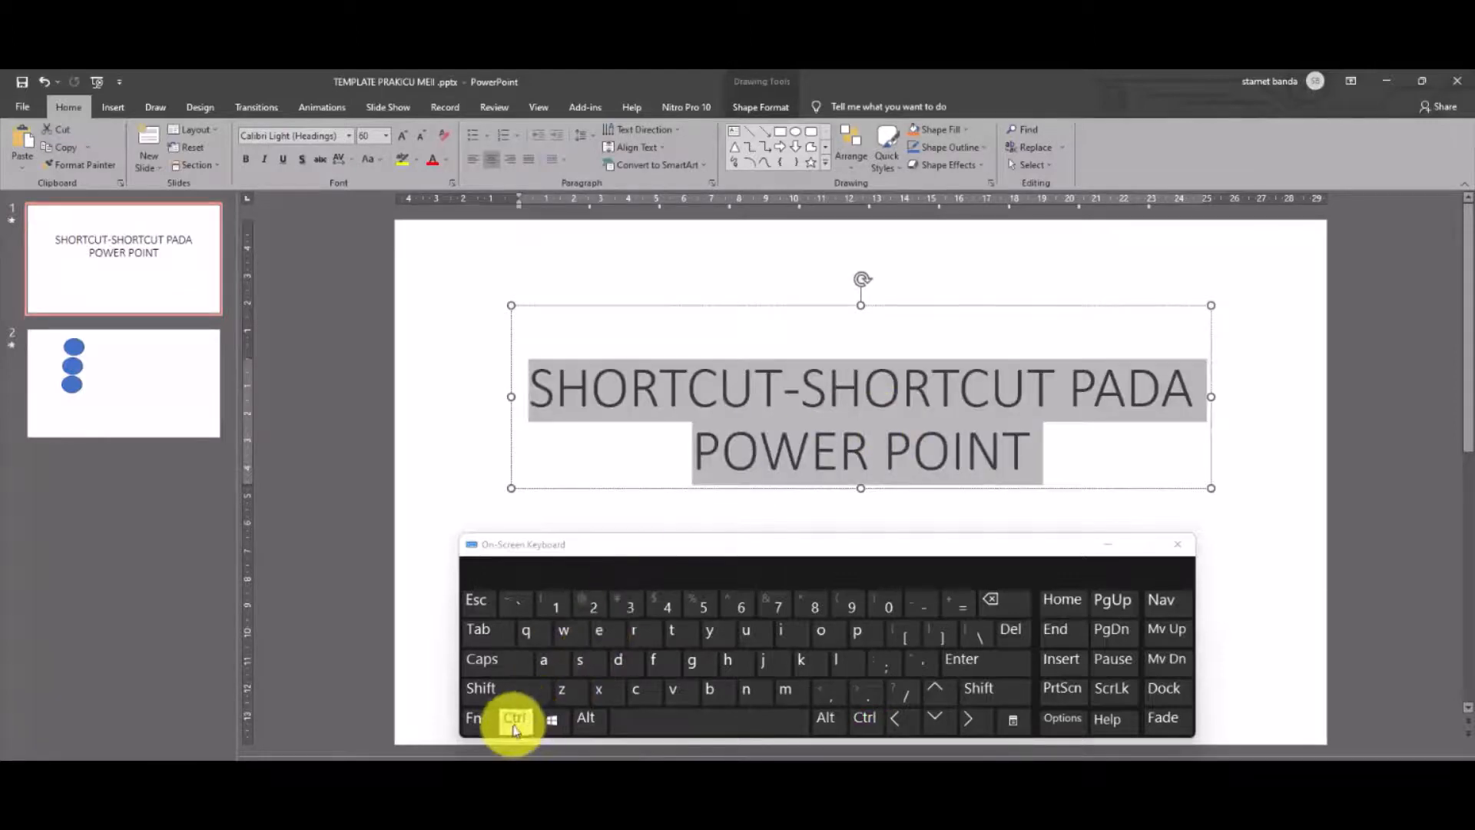
left_click(728, 660)
left_click_drag(754, 427, 823, 367)
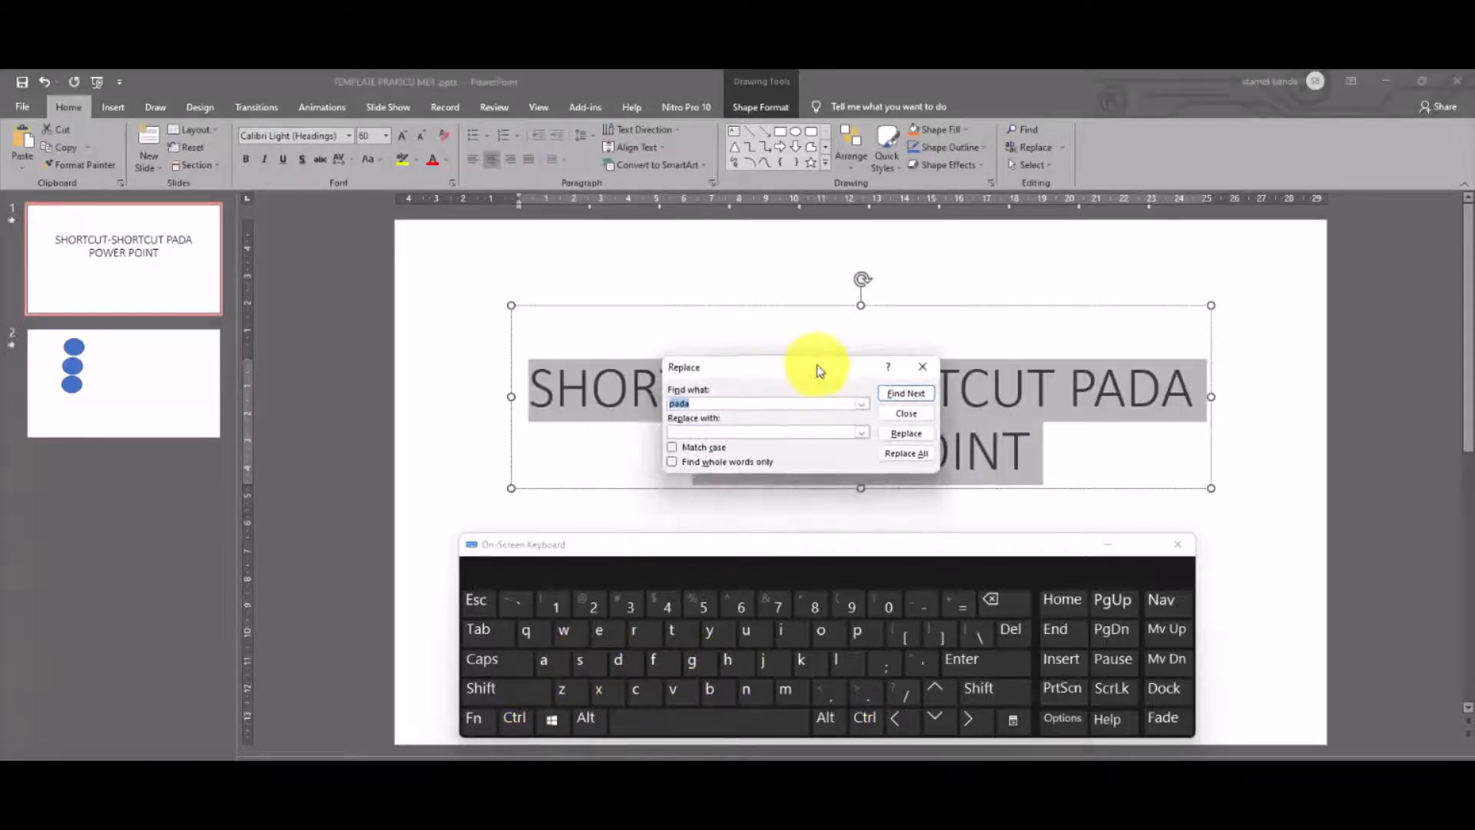
Step: Replace all occurrences of "pada" with "saya" in the presentation and close the Replace dialog
left_click(721, 400)
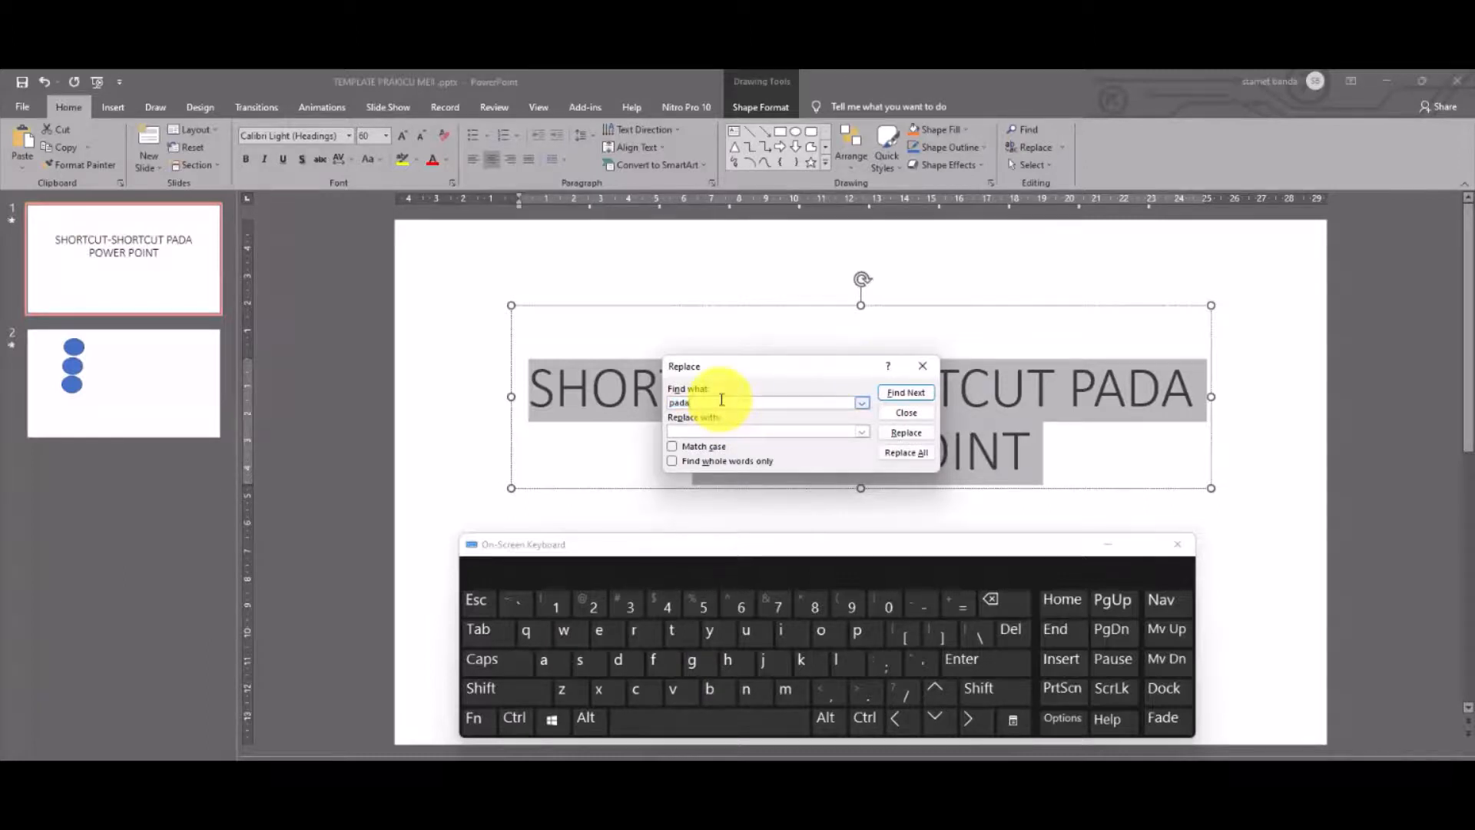
left_click_drag(672, 402, 747, 402)
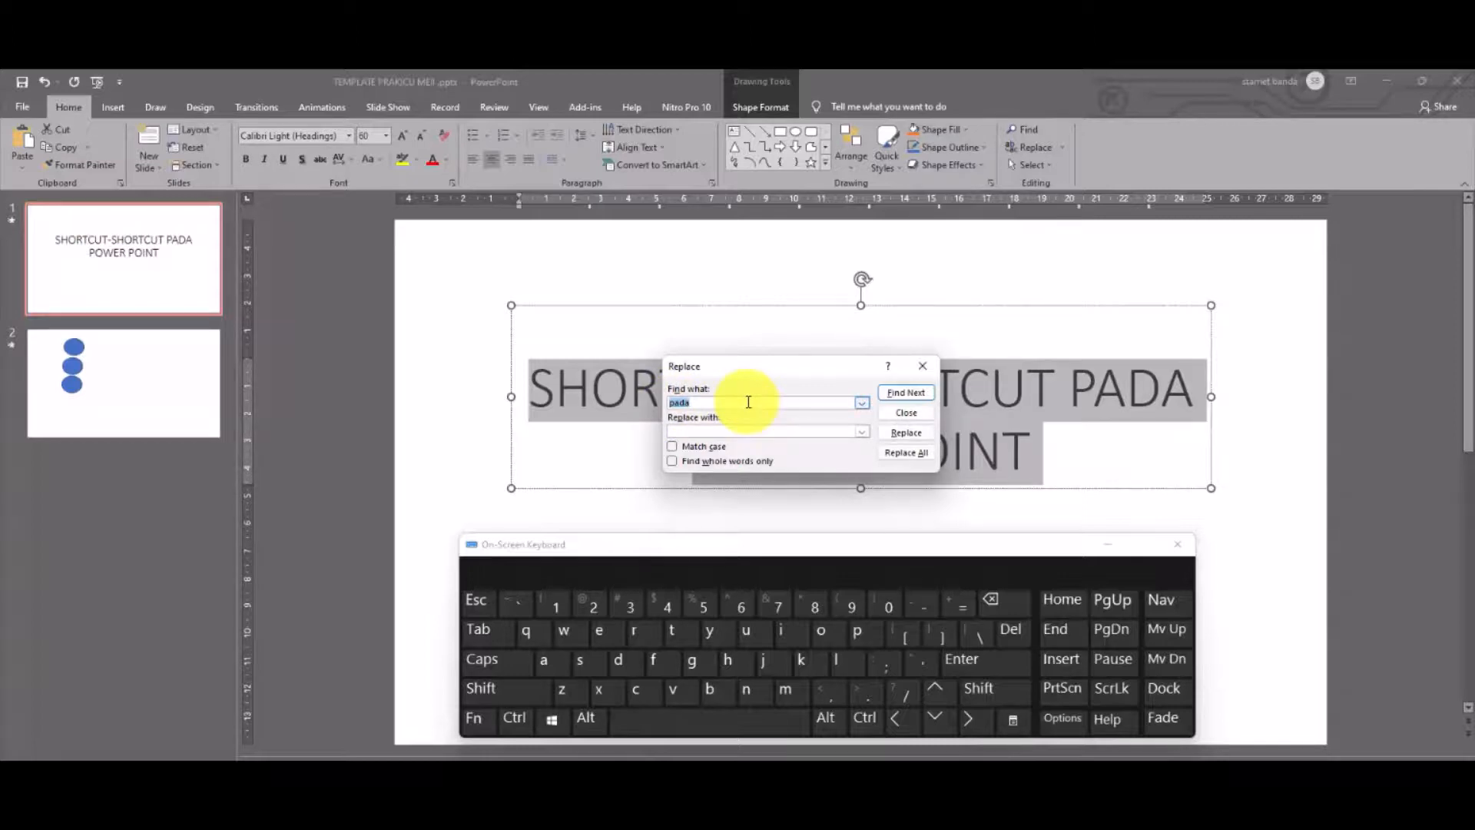
left_click(749, 401)
left_click(796, 432)
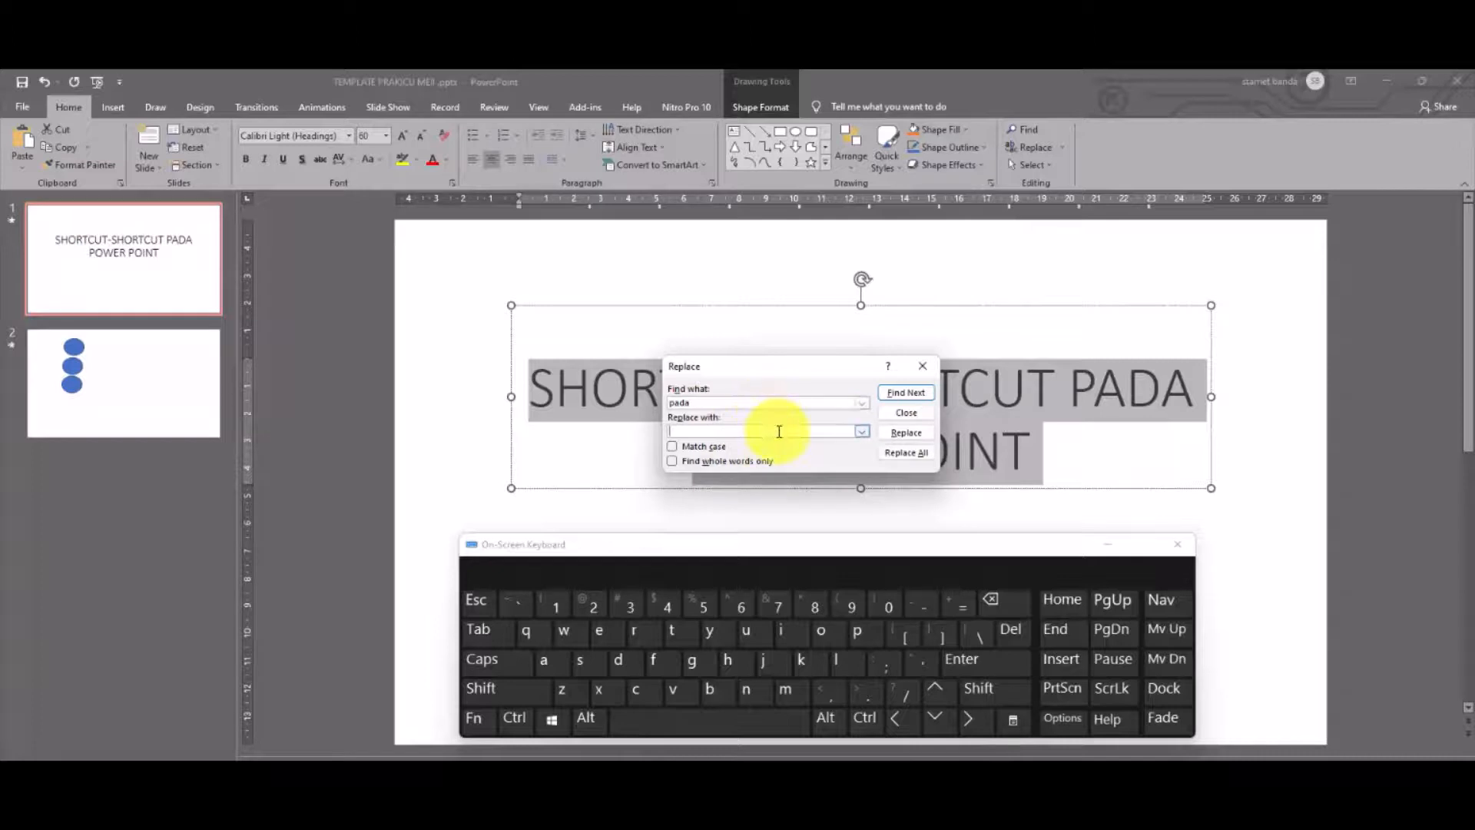
type("saya")
left_click(915, 453)
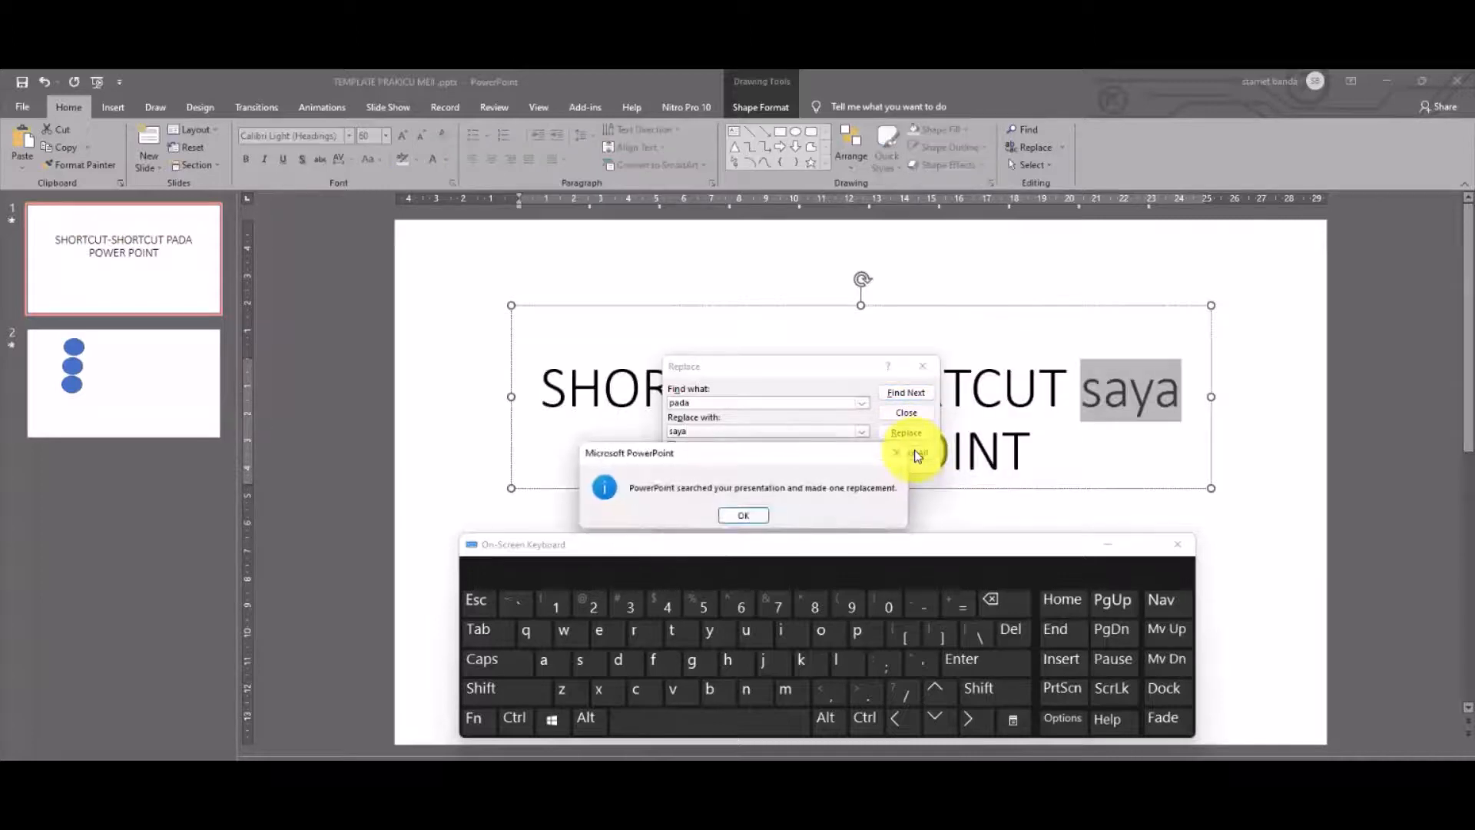
left_click(799, 505)
left_click(907, 413)
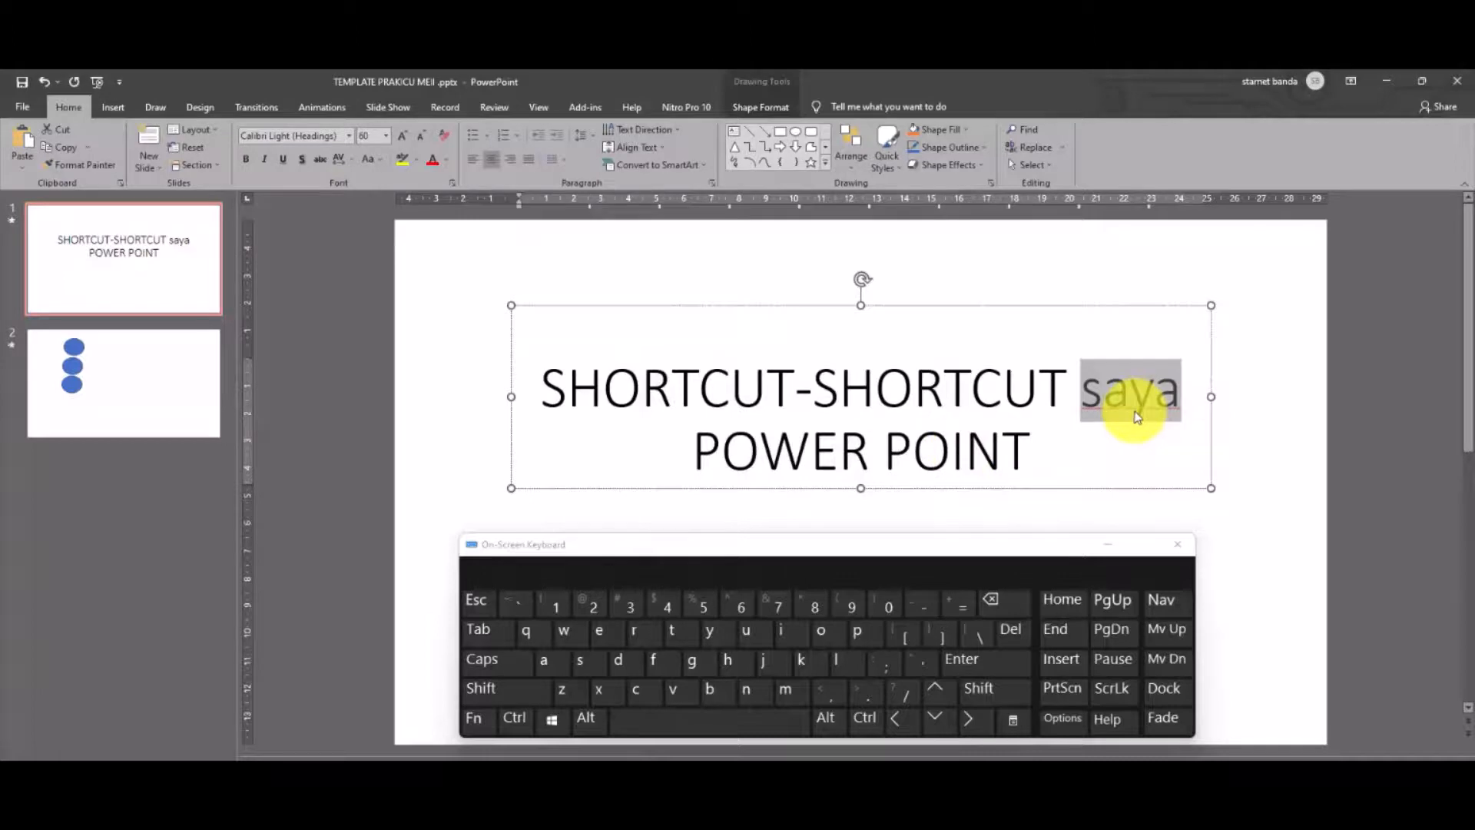
Step: Reopen the Replace dialog from the title text and close it without replacing anything
left_click(1056, 455)
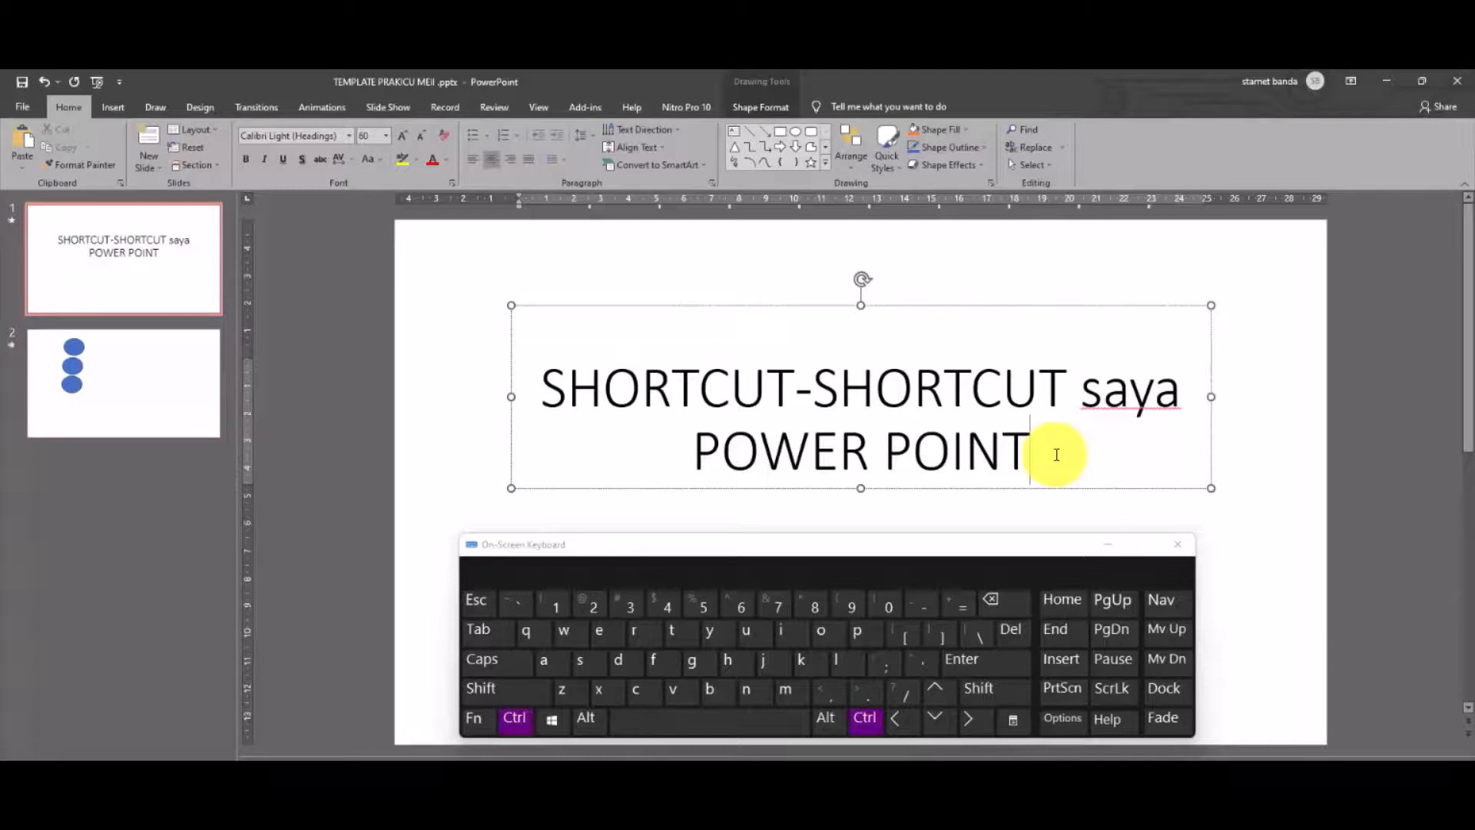
key("ctrl+h")
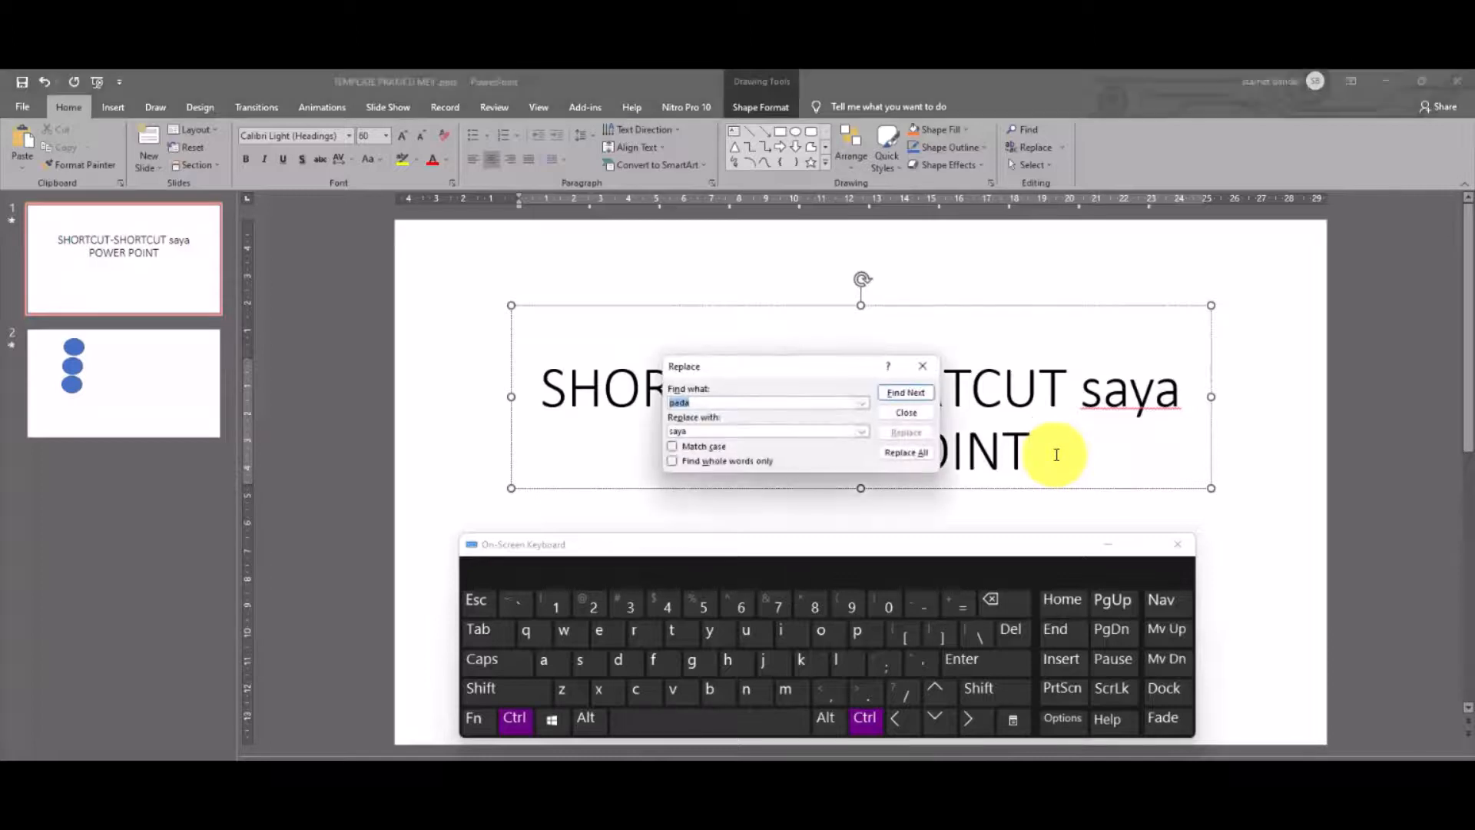
left_click(921, 366)
key("ctrl+h")
left_click(914, 367)
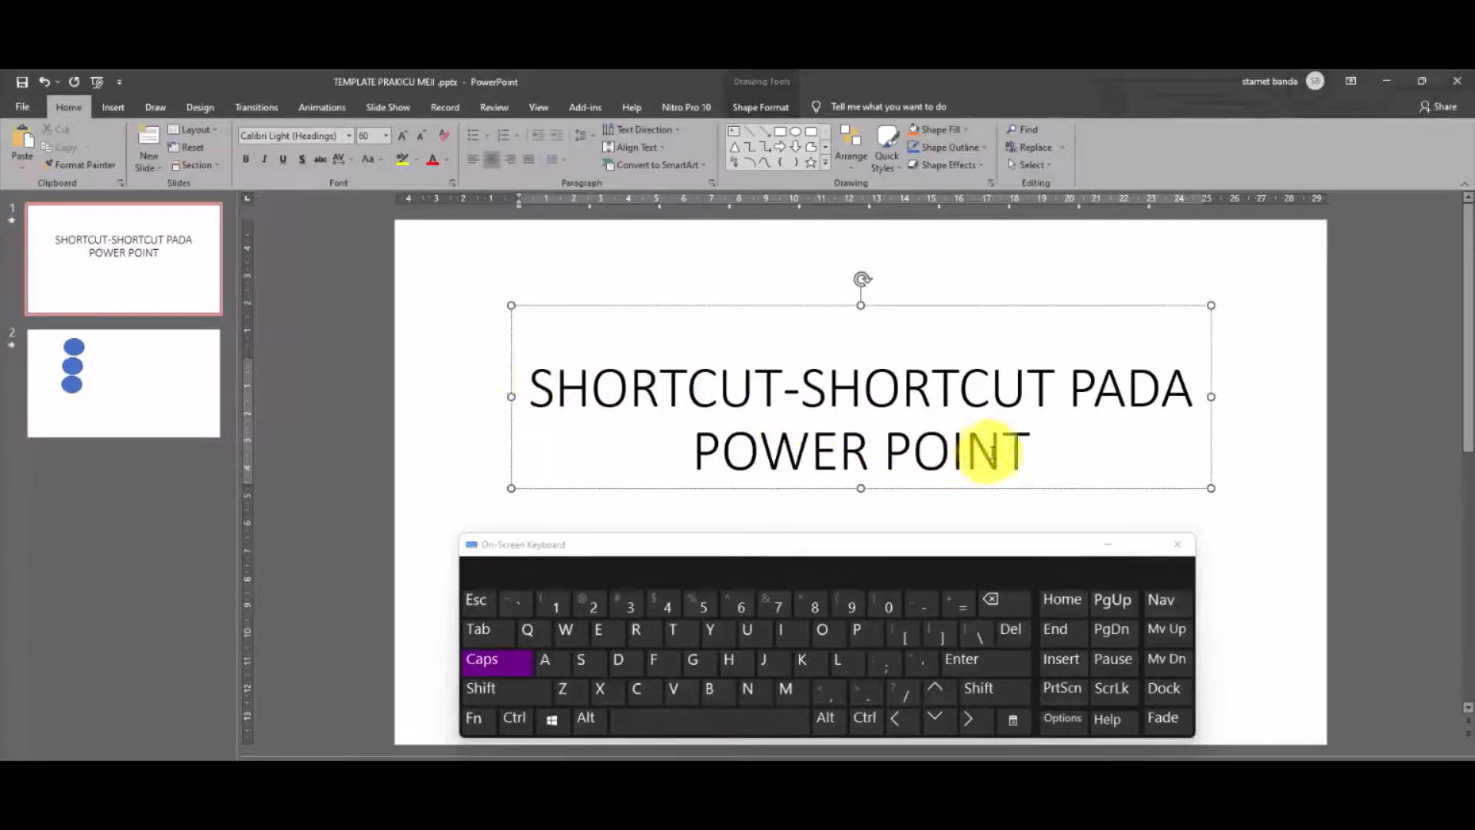
Step: Apply italics to the entire title text on slide 1, and undo the italic formatting
left_click(527, 395)
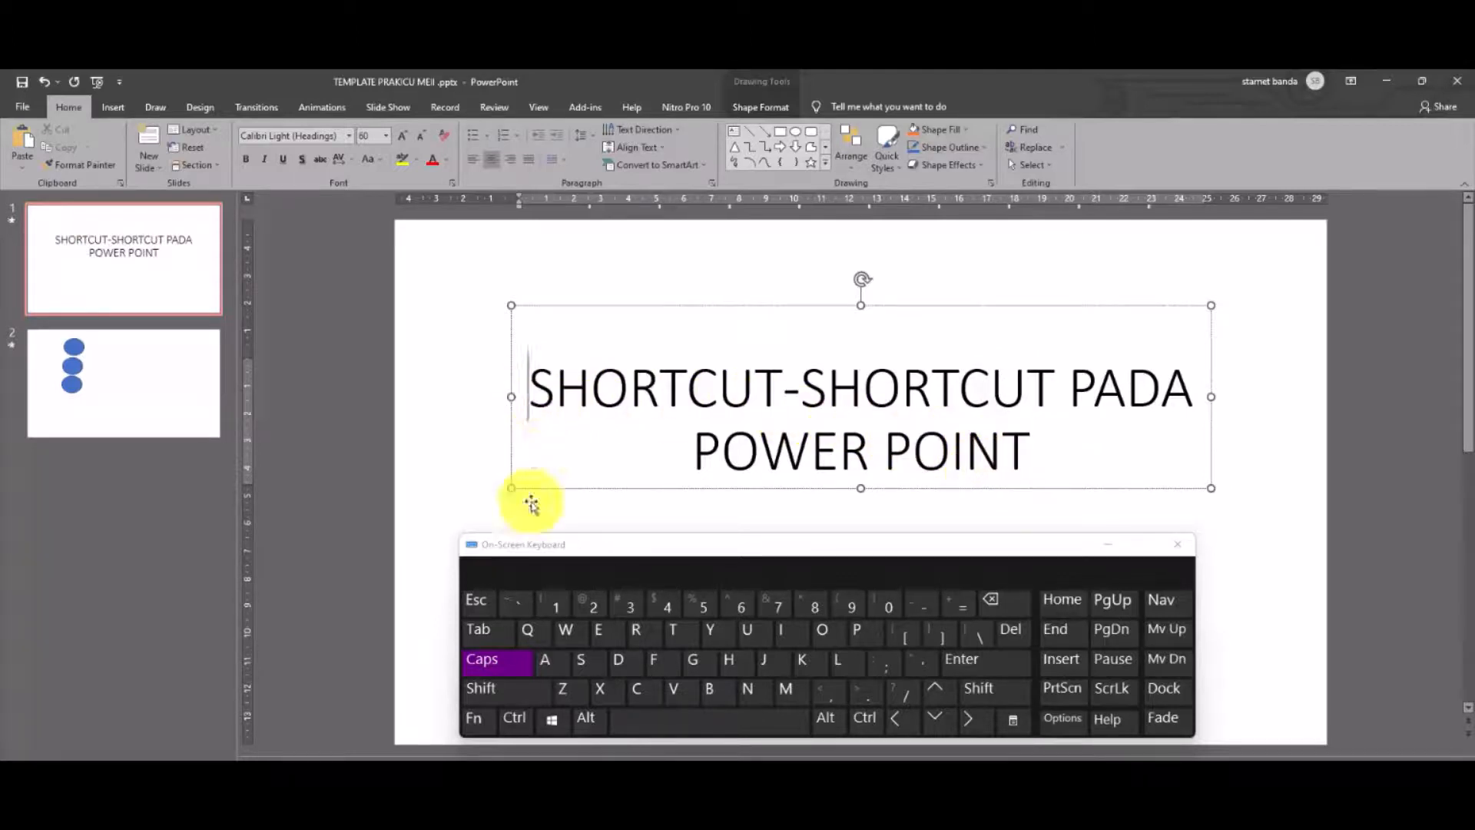
left_click(516, 717)
left_click(544, 659)
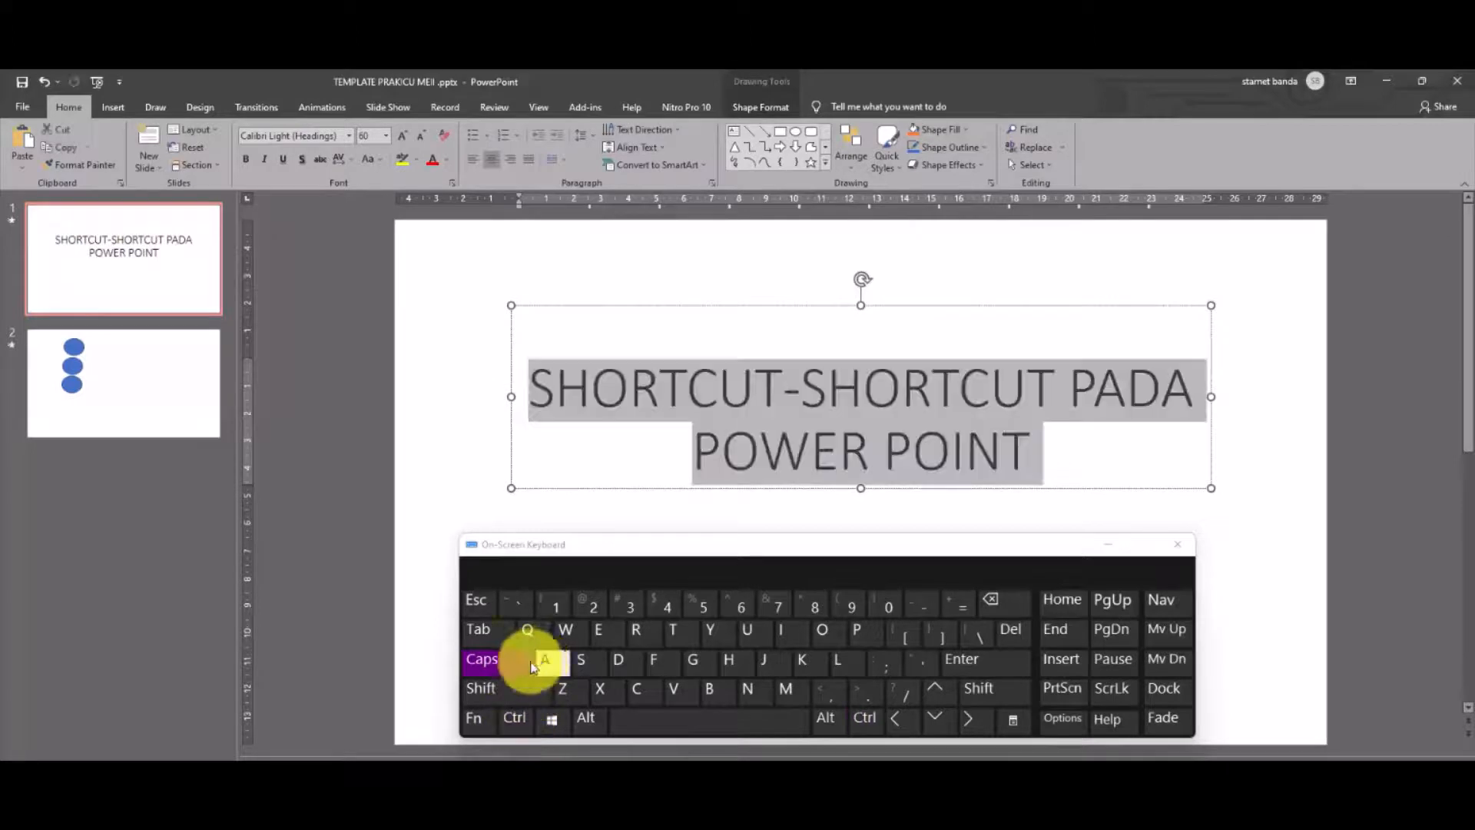
left_click(521, 720)
left_click(801, 634)
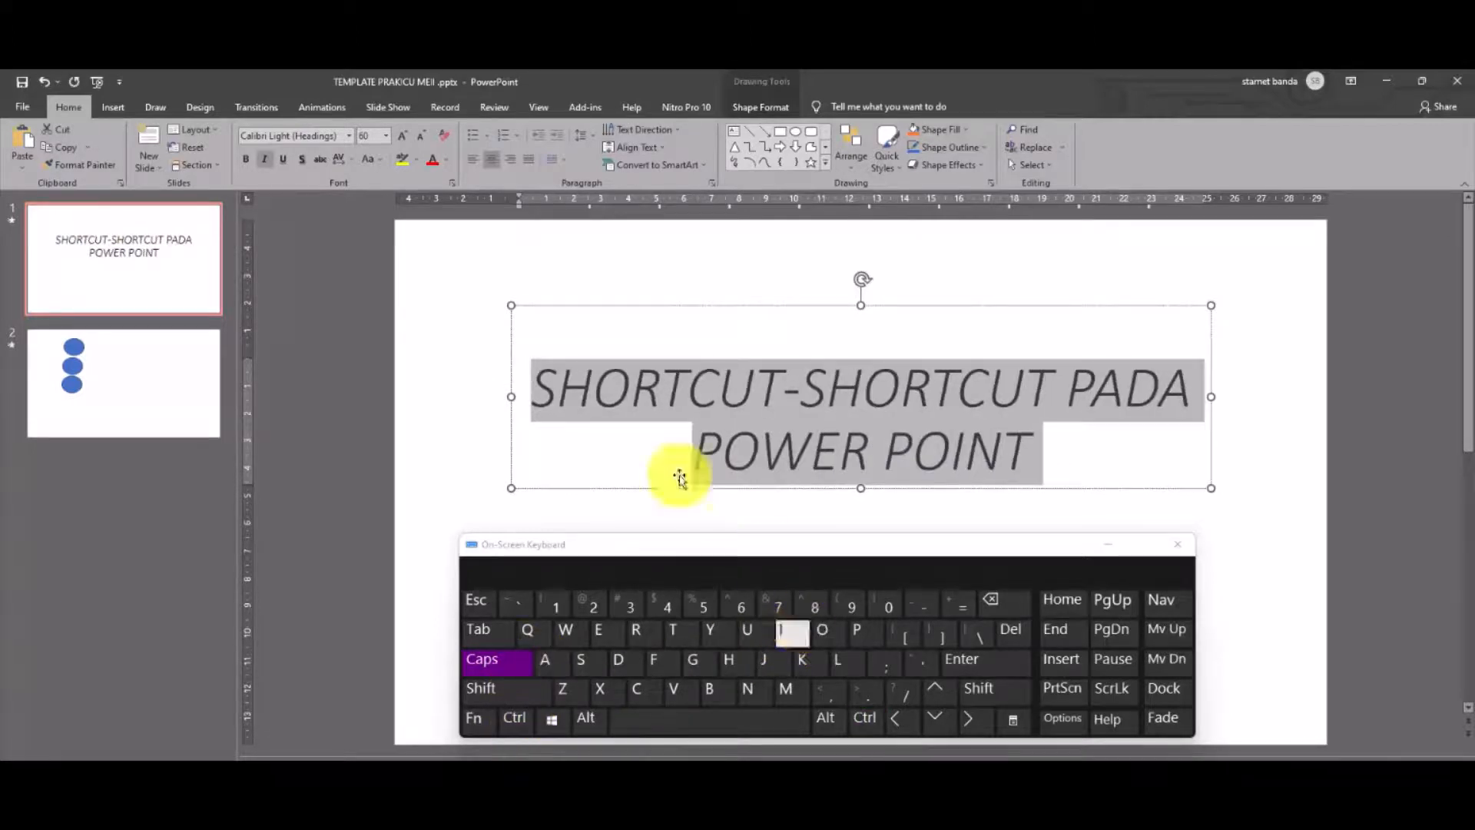
left_click(1043, 457)
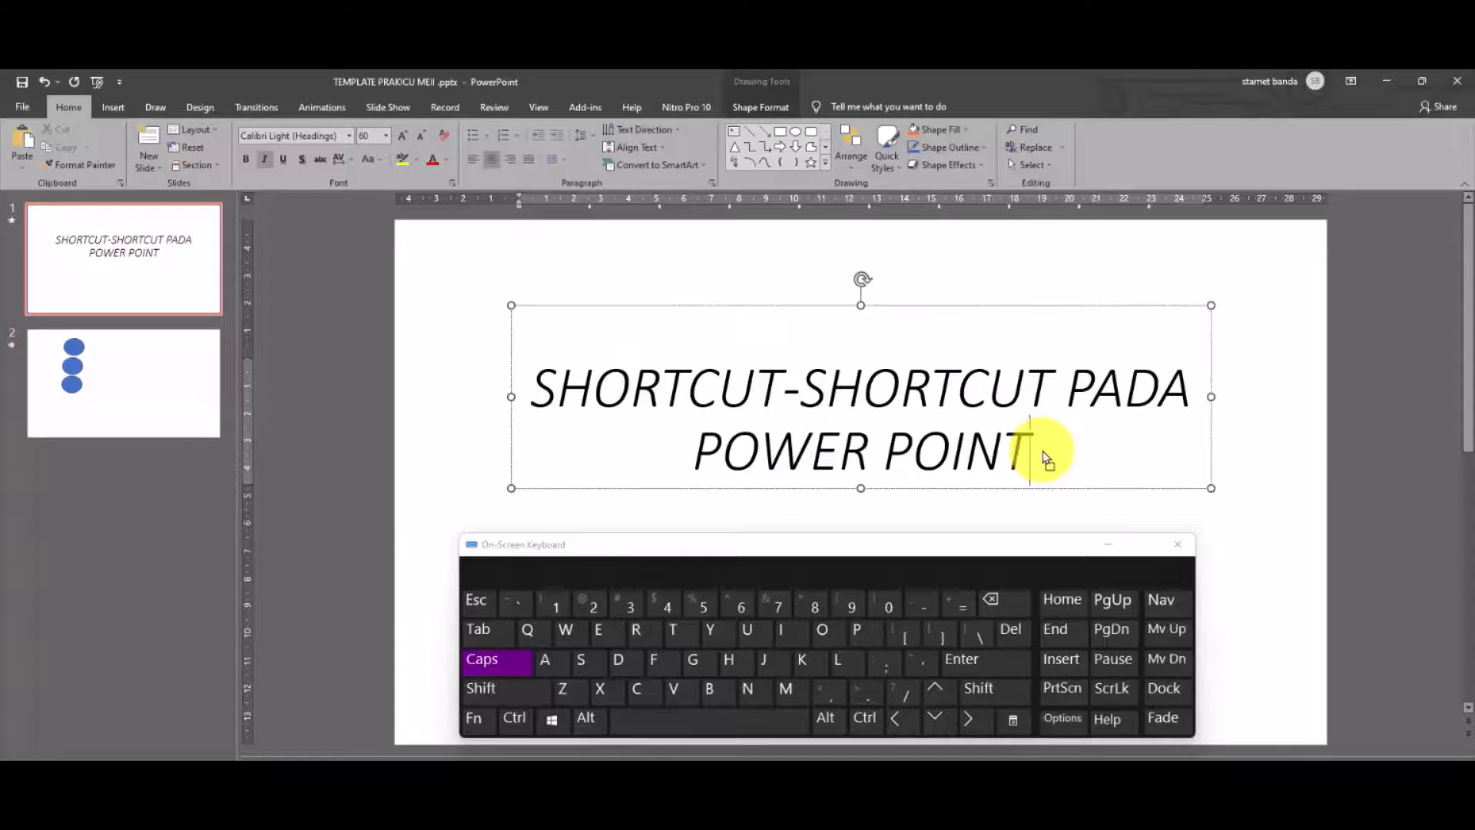
key("ctrl+z")
left_click(834, 516)
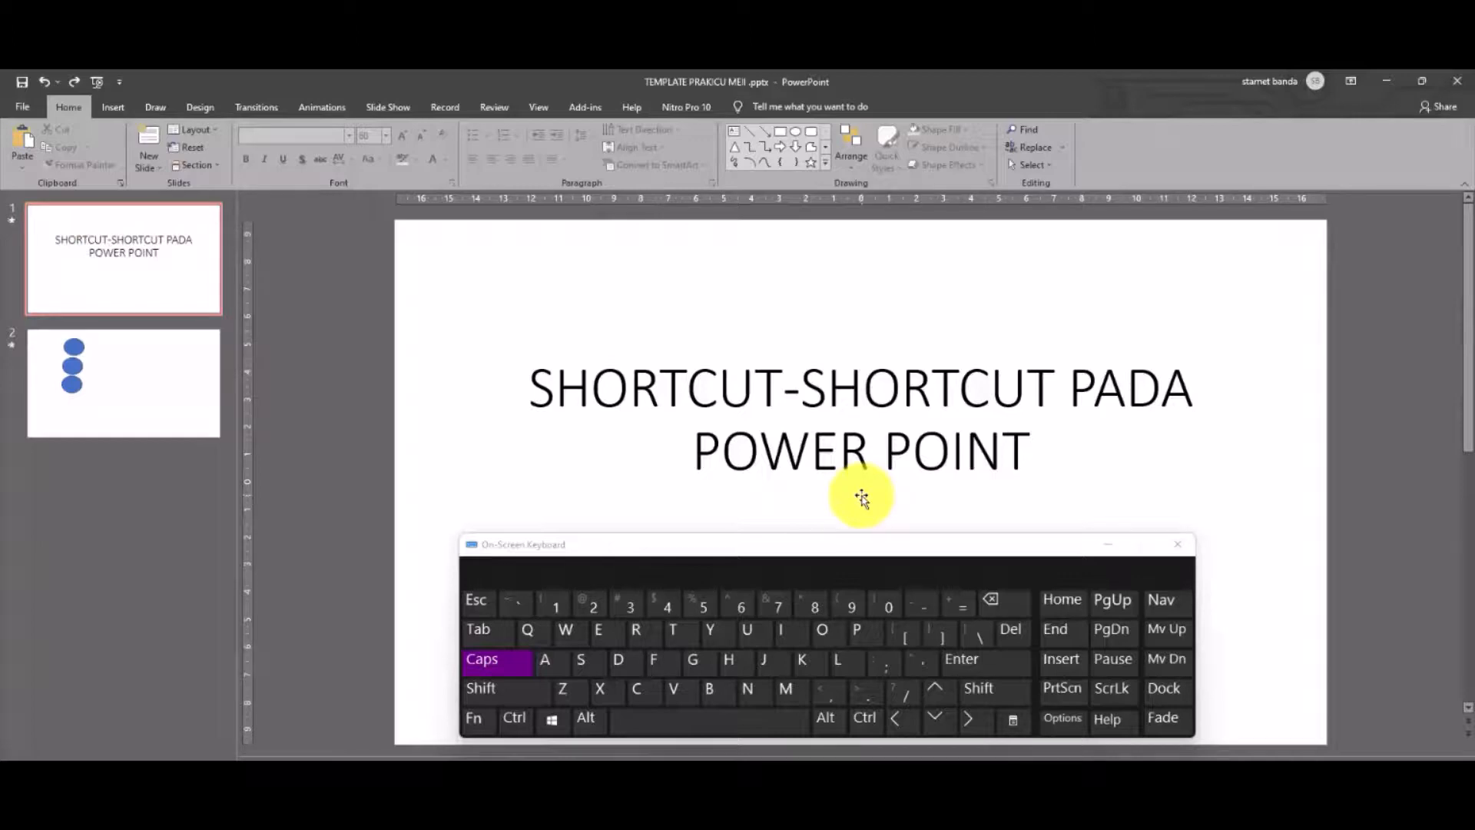
Step: Align the entire title text on slide 1 to the left
left_click(541, 380)
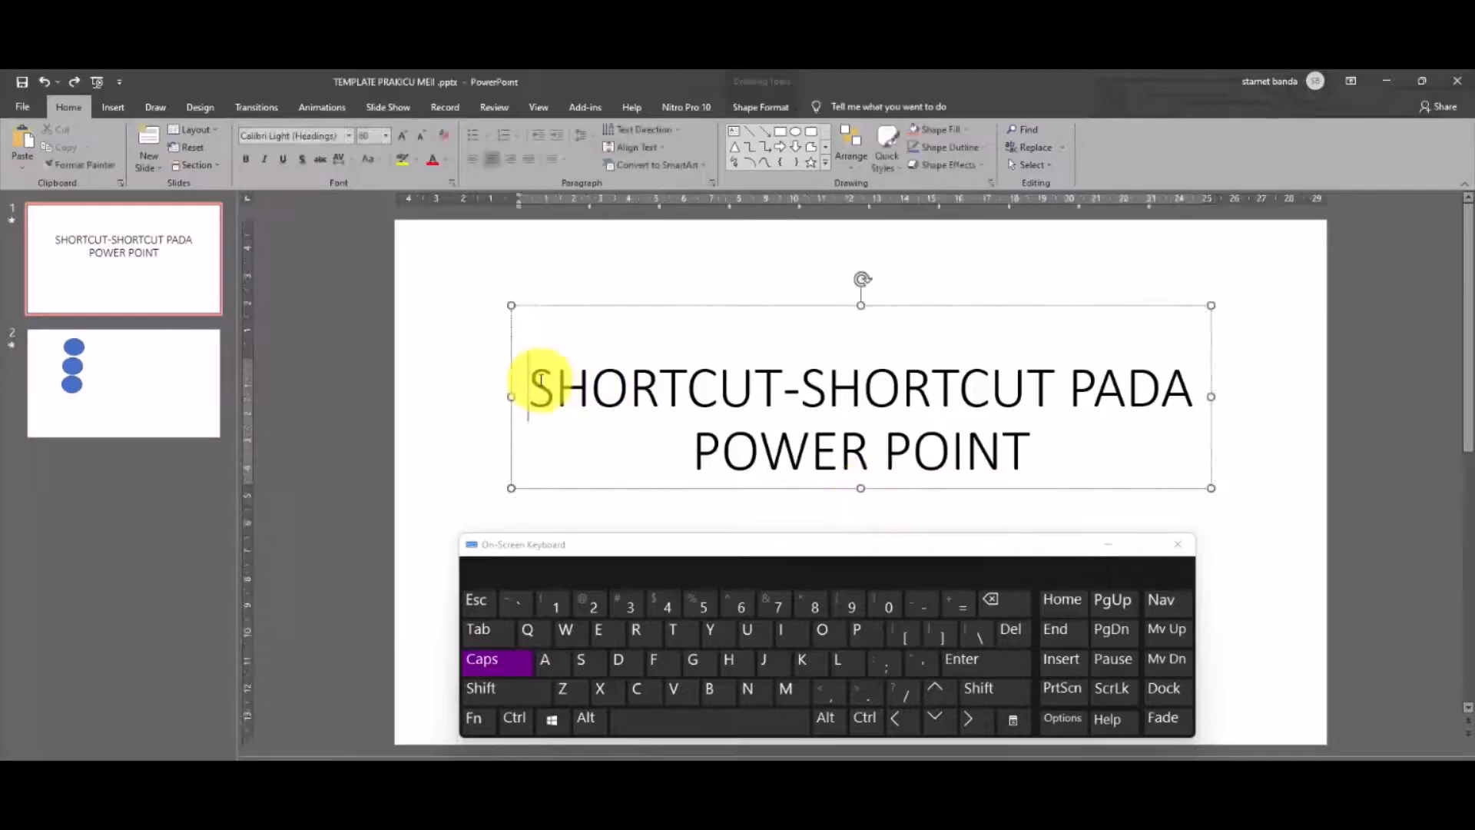
left_click_drag(541, 380, 1004, 448)
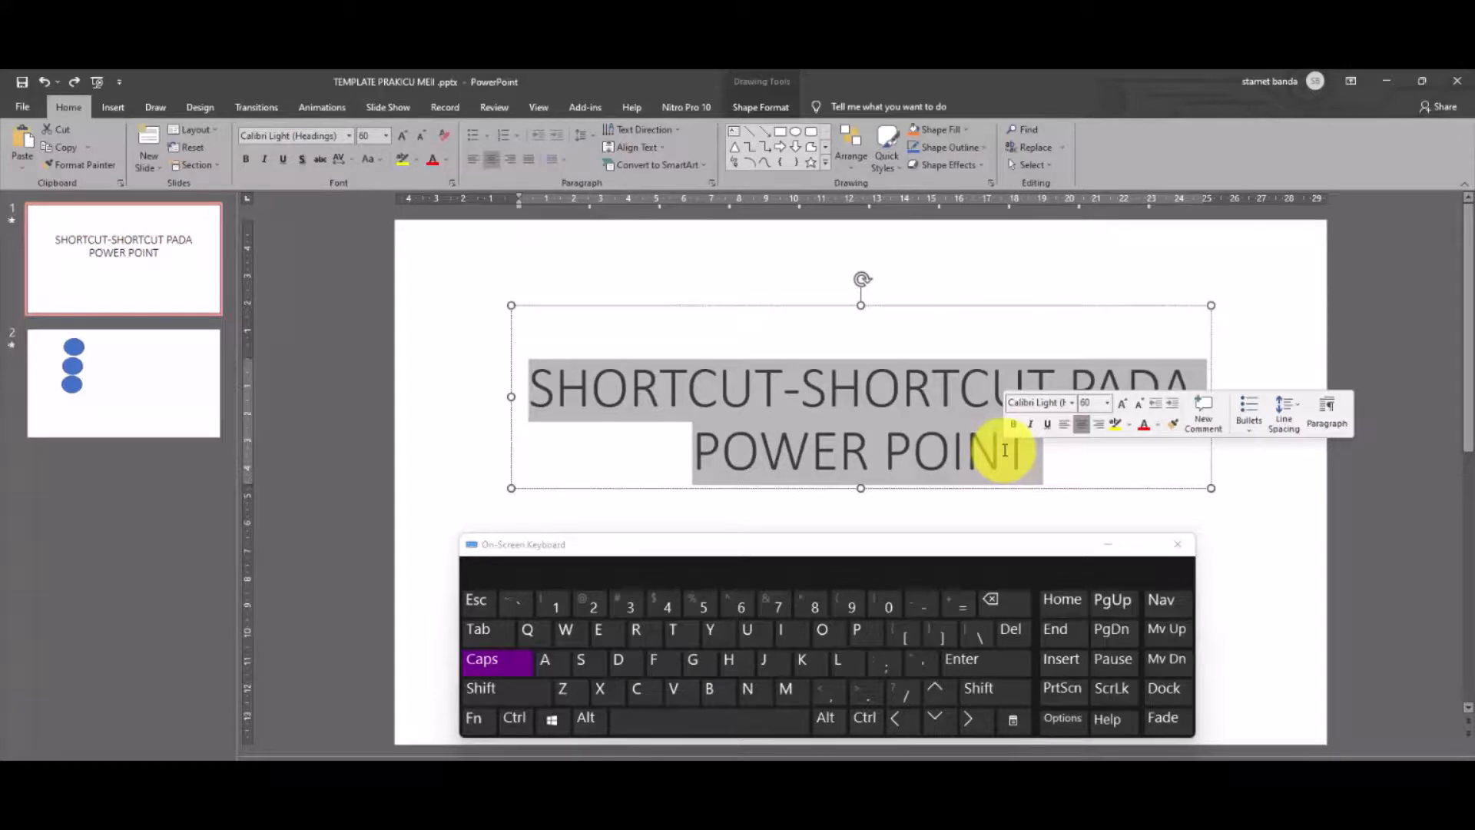
left_click(472, 159)
left_click(909, 452)
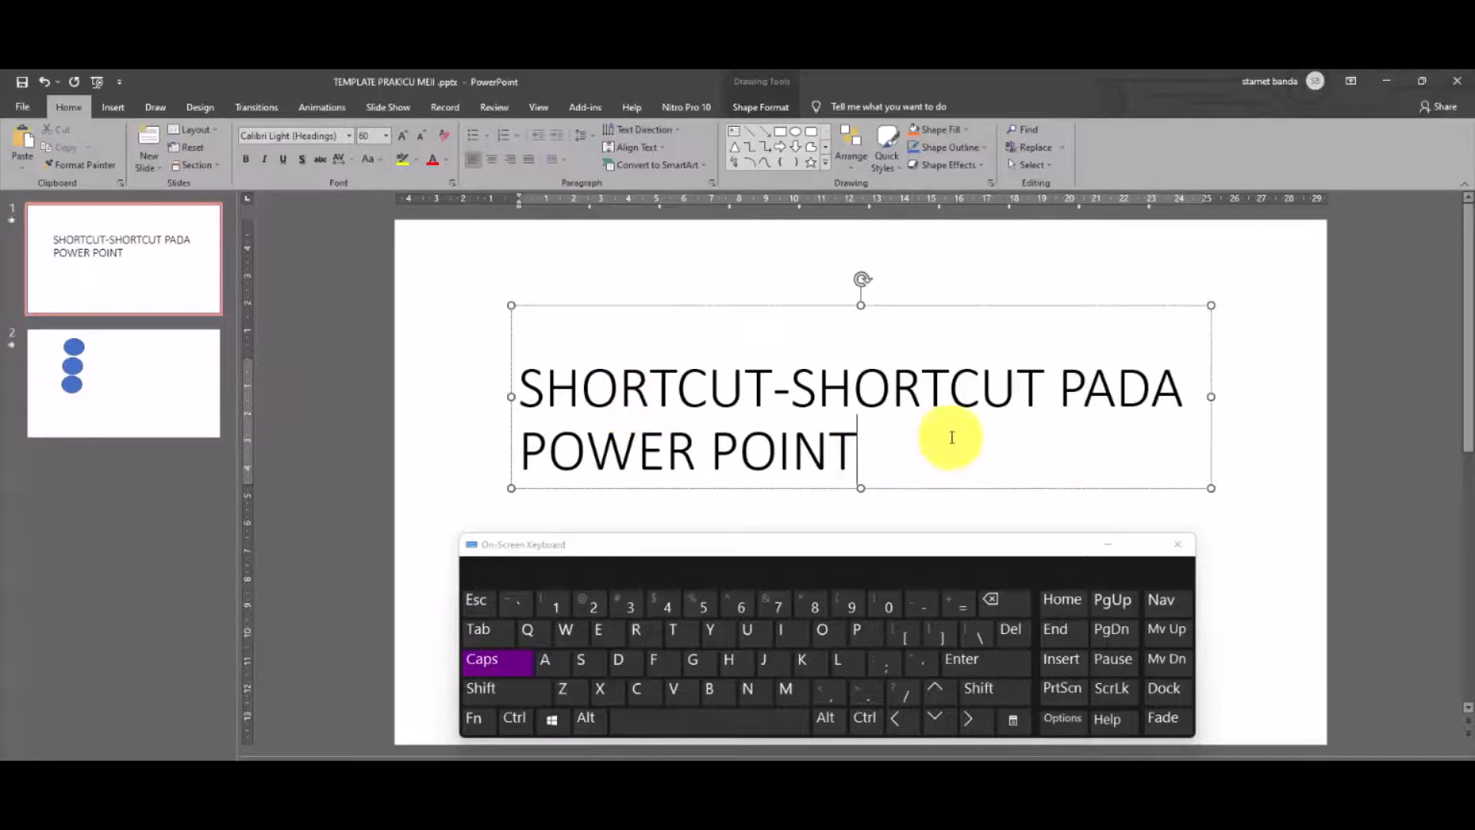
Step: Justify the entire title text on slide 1 and deselect the title box
left_click(521, 381)
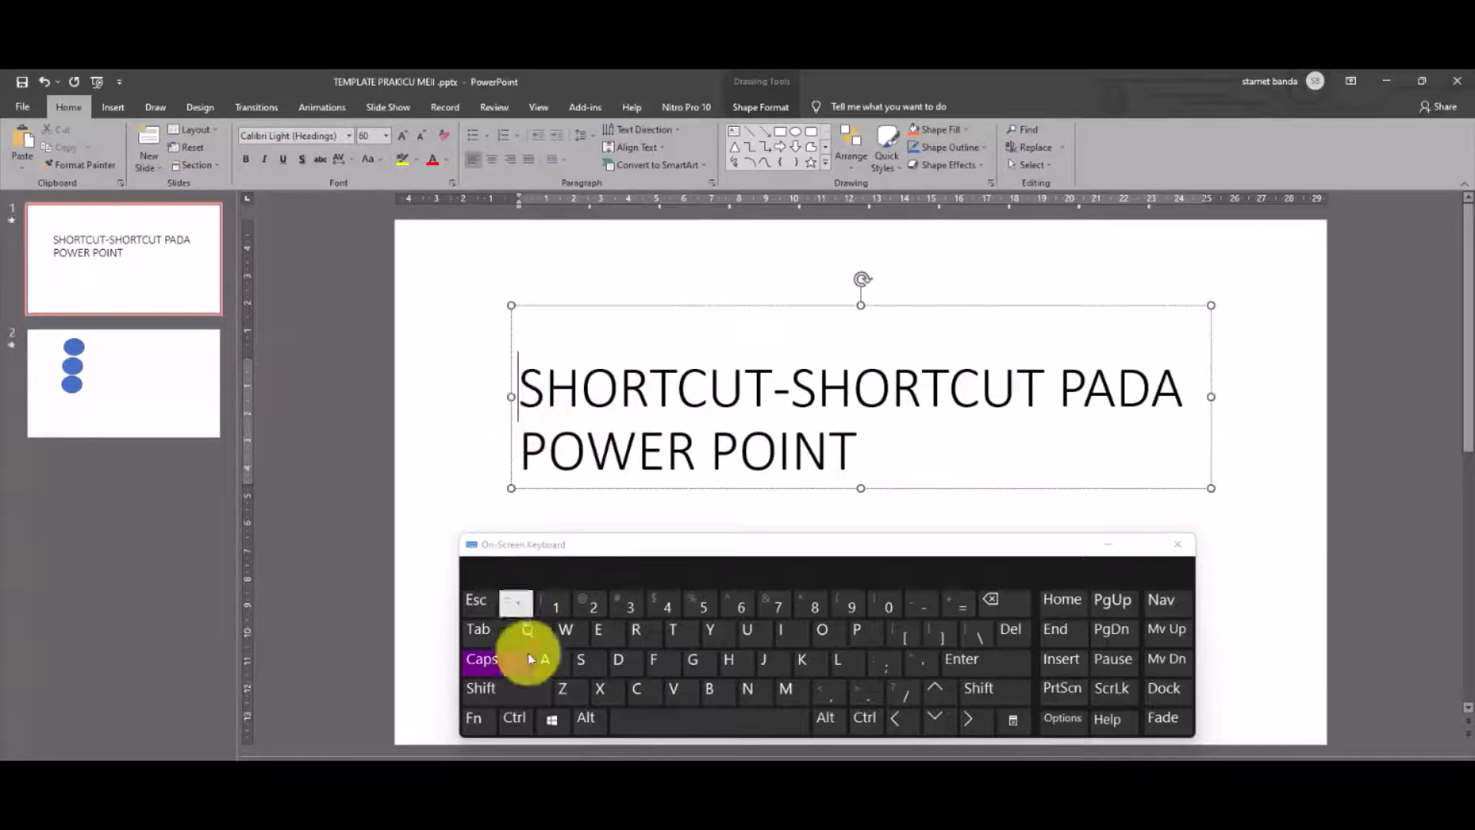
left_click(515, 717)
left_click(547, 661)
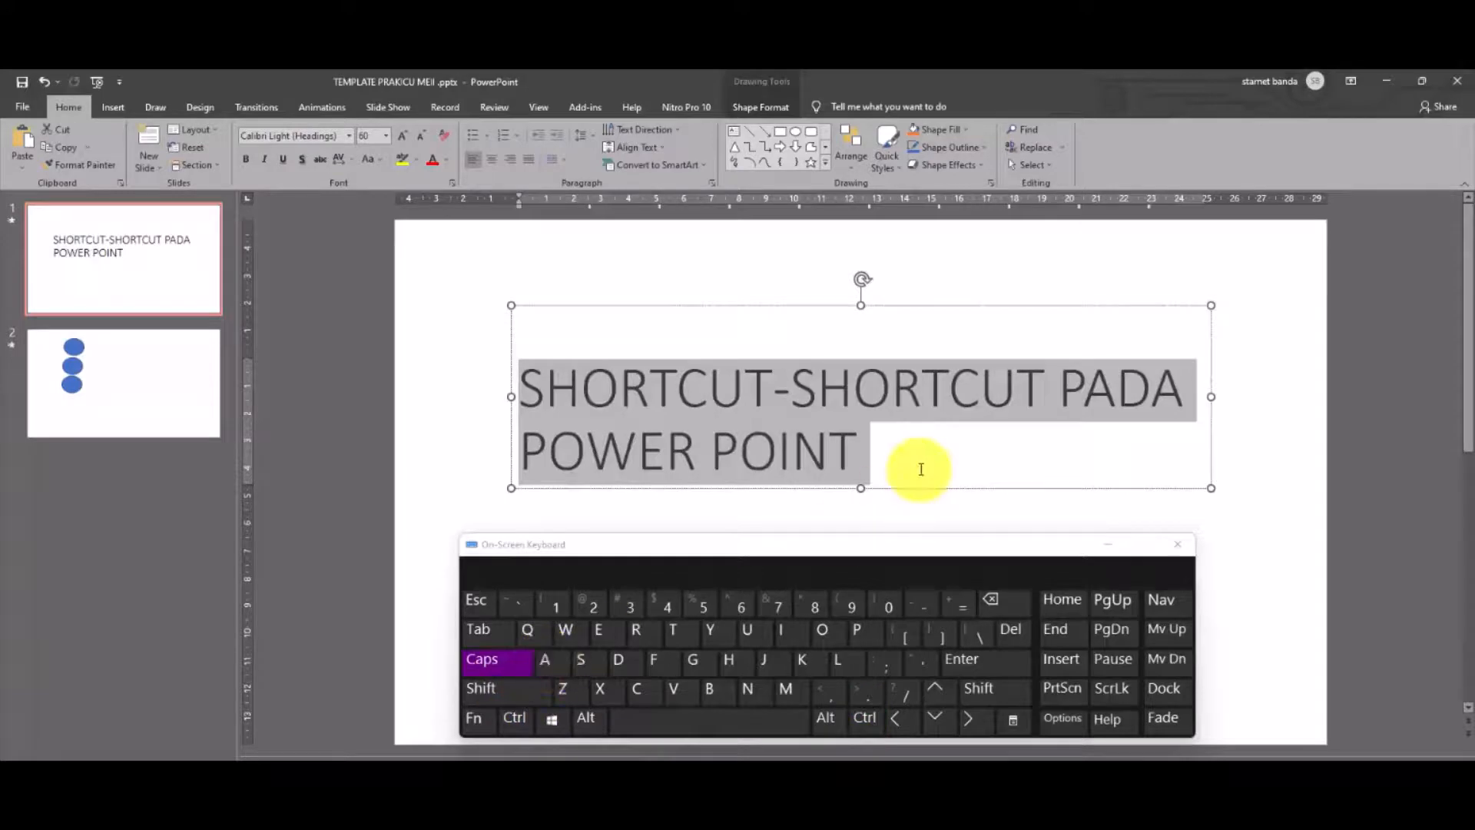
left_click(515, 719)
left_click(750, 669)
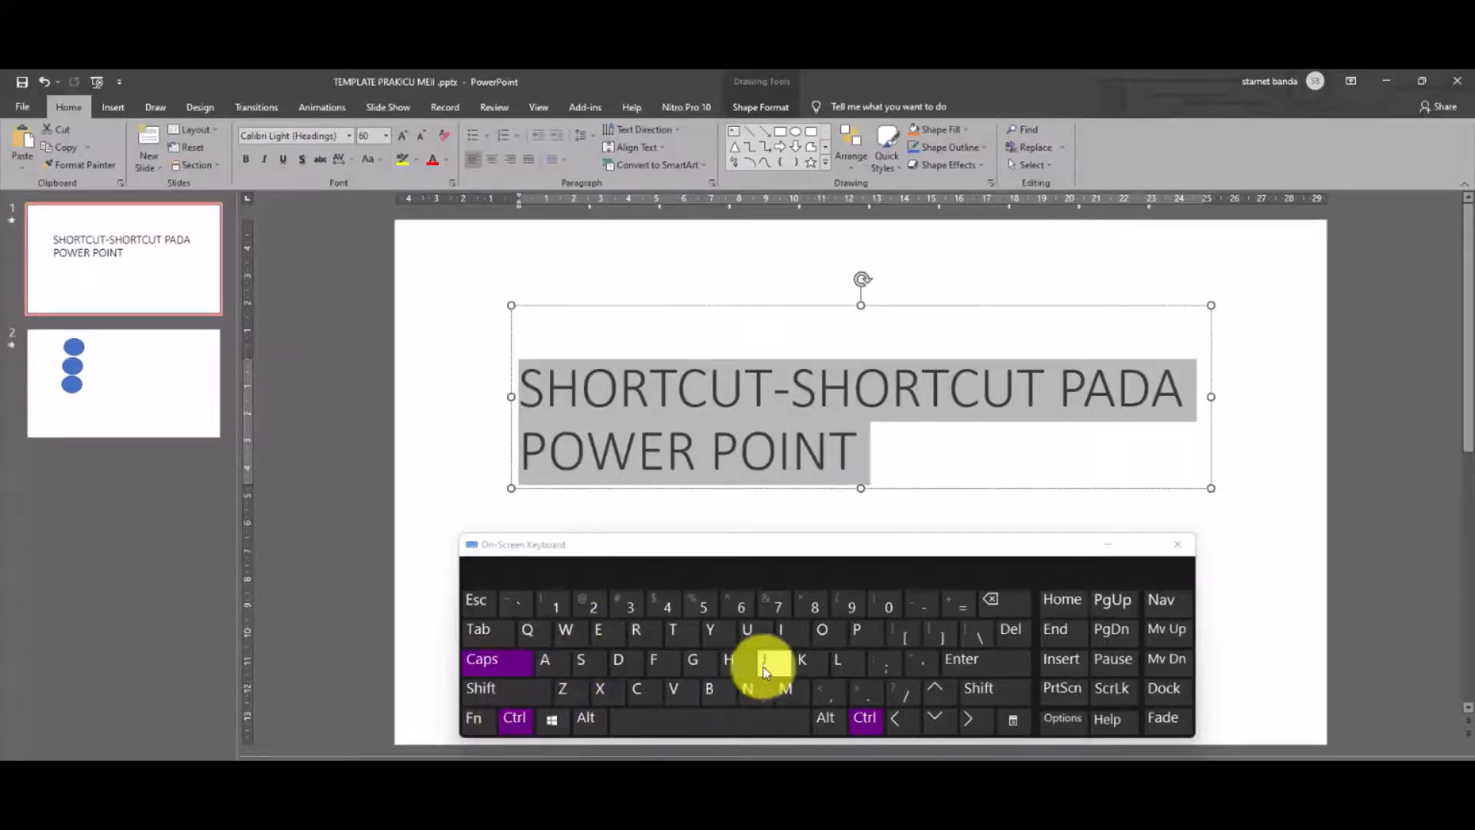
left_click(1046, 491)
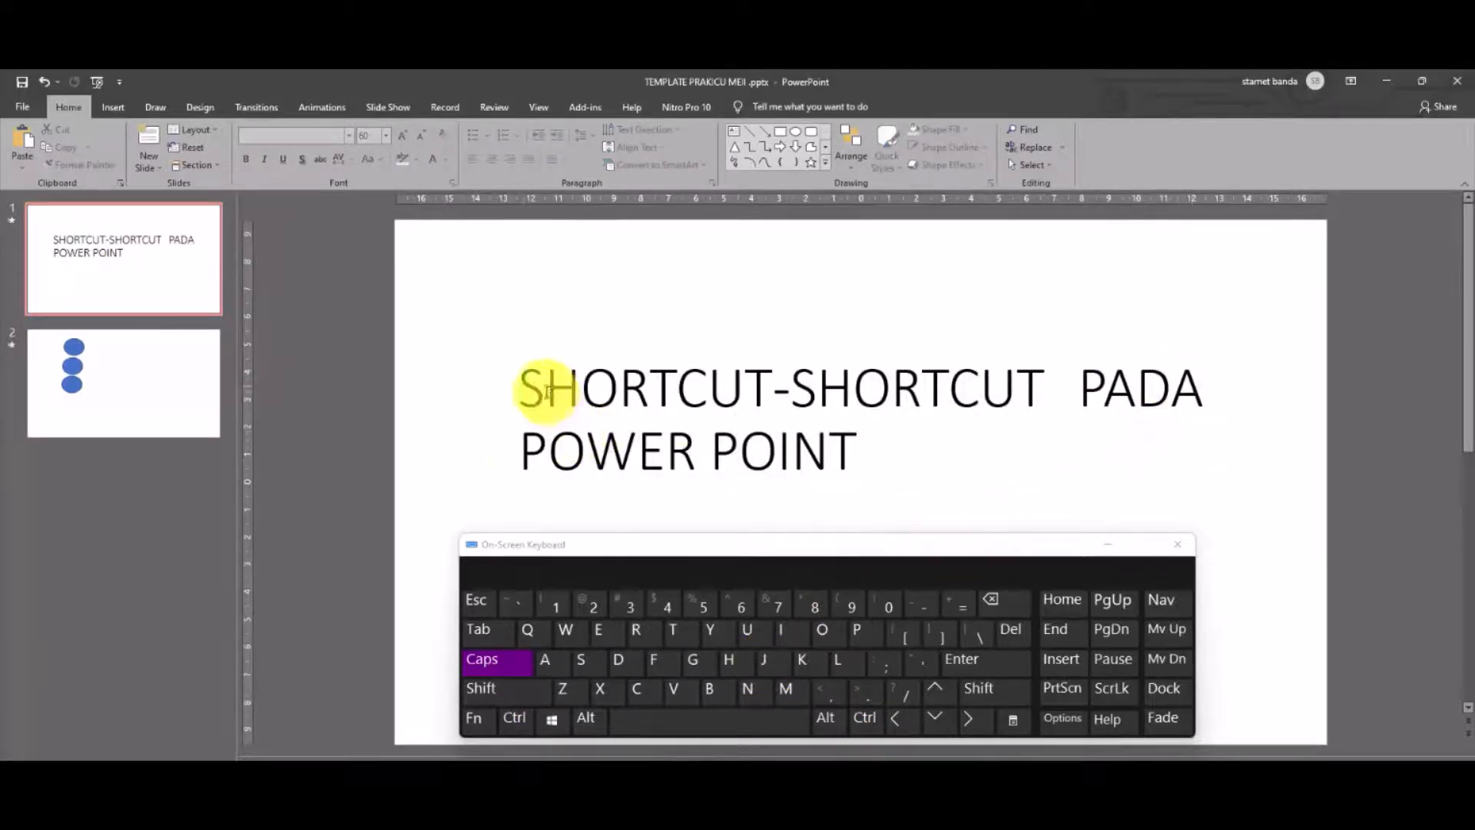
left_click(889, 452)
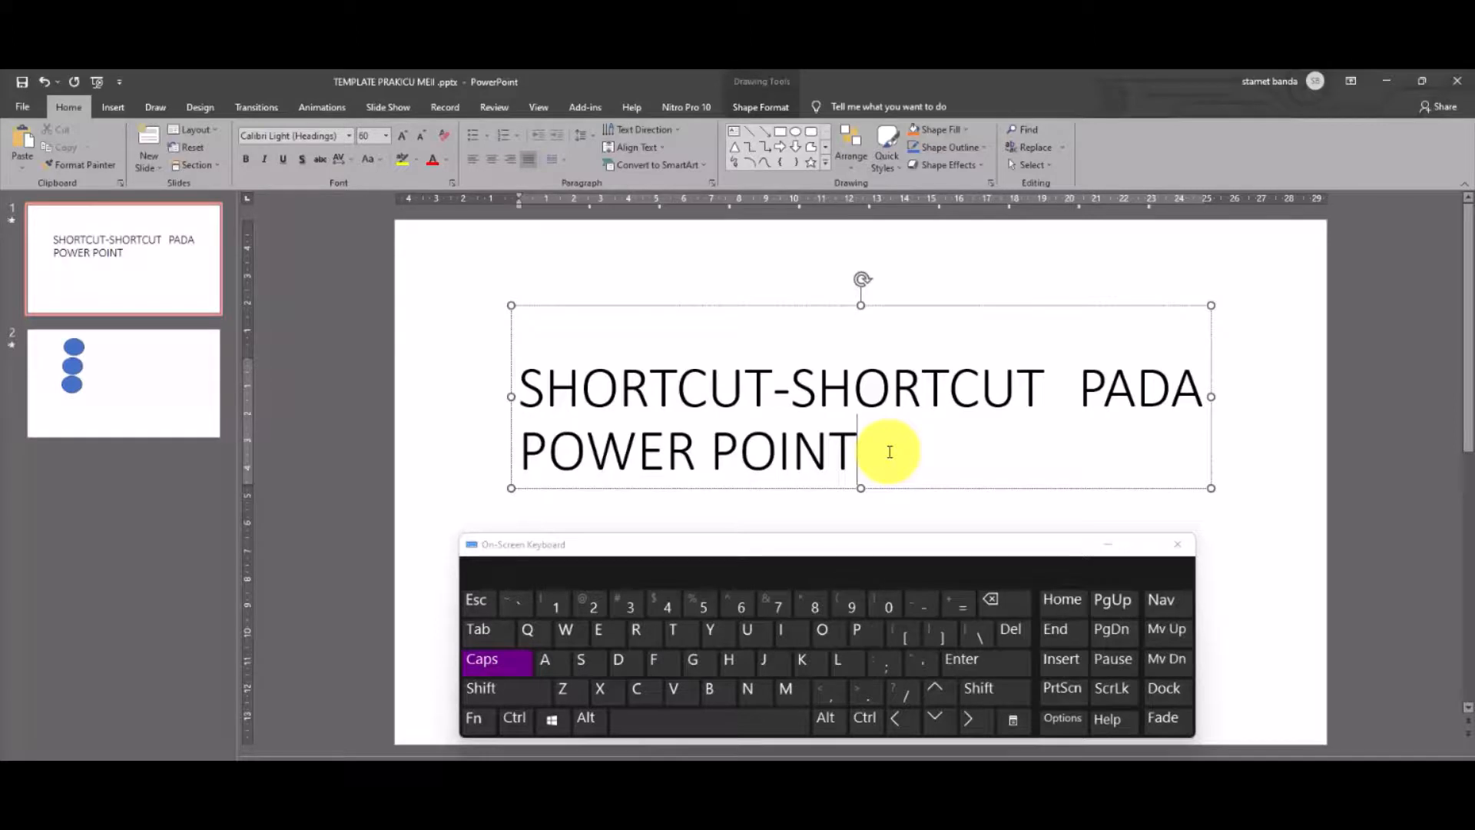
left_click(851, 513)
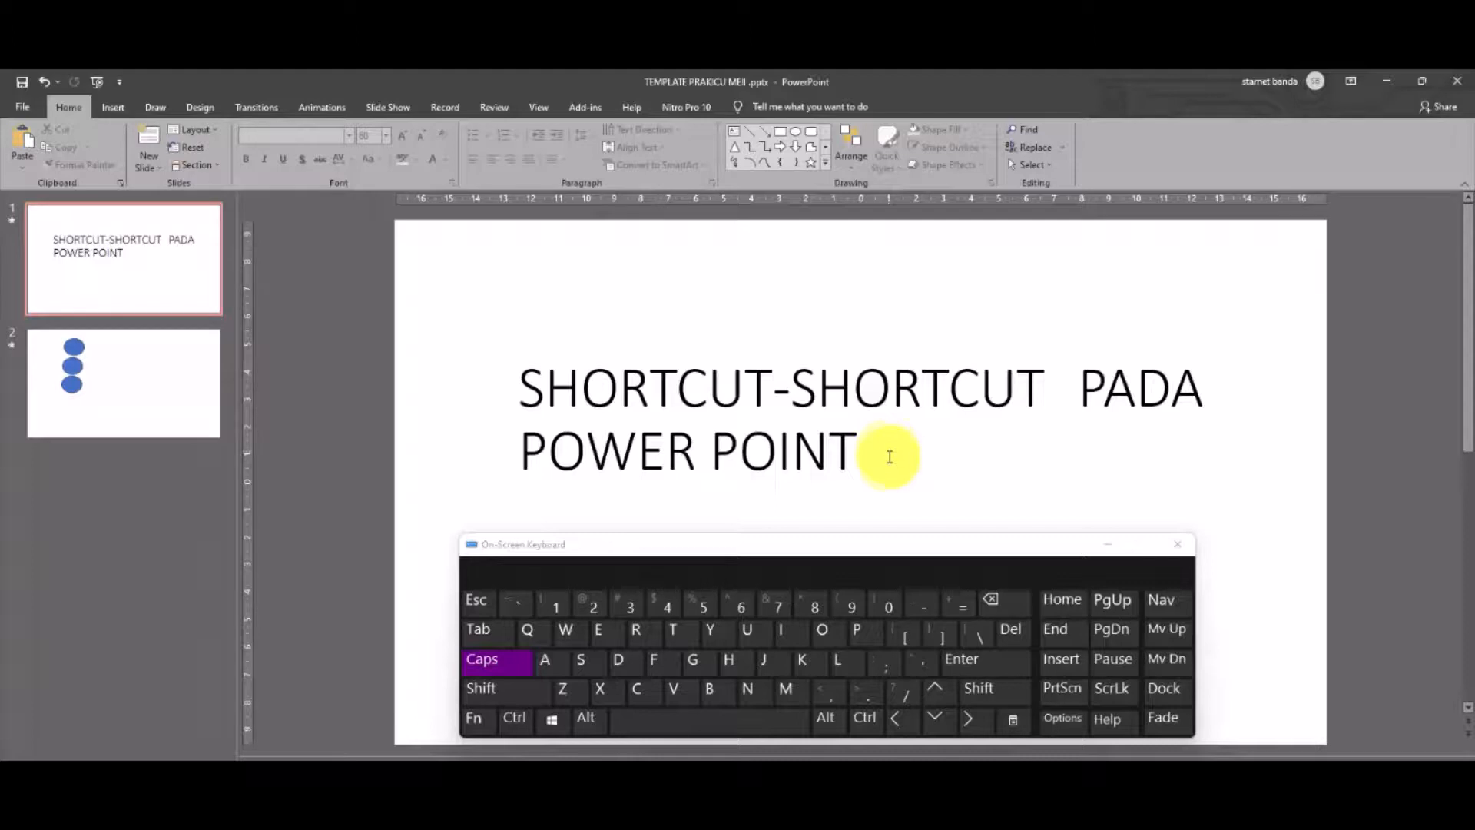
double_click(811, 450)
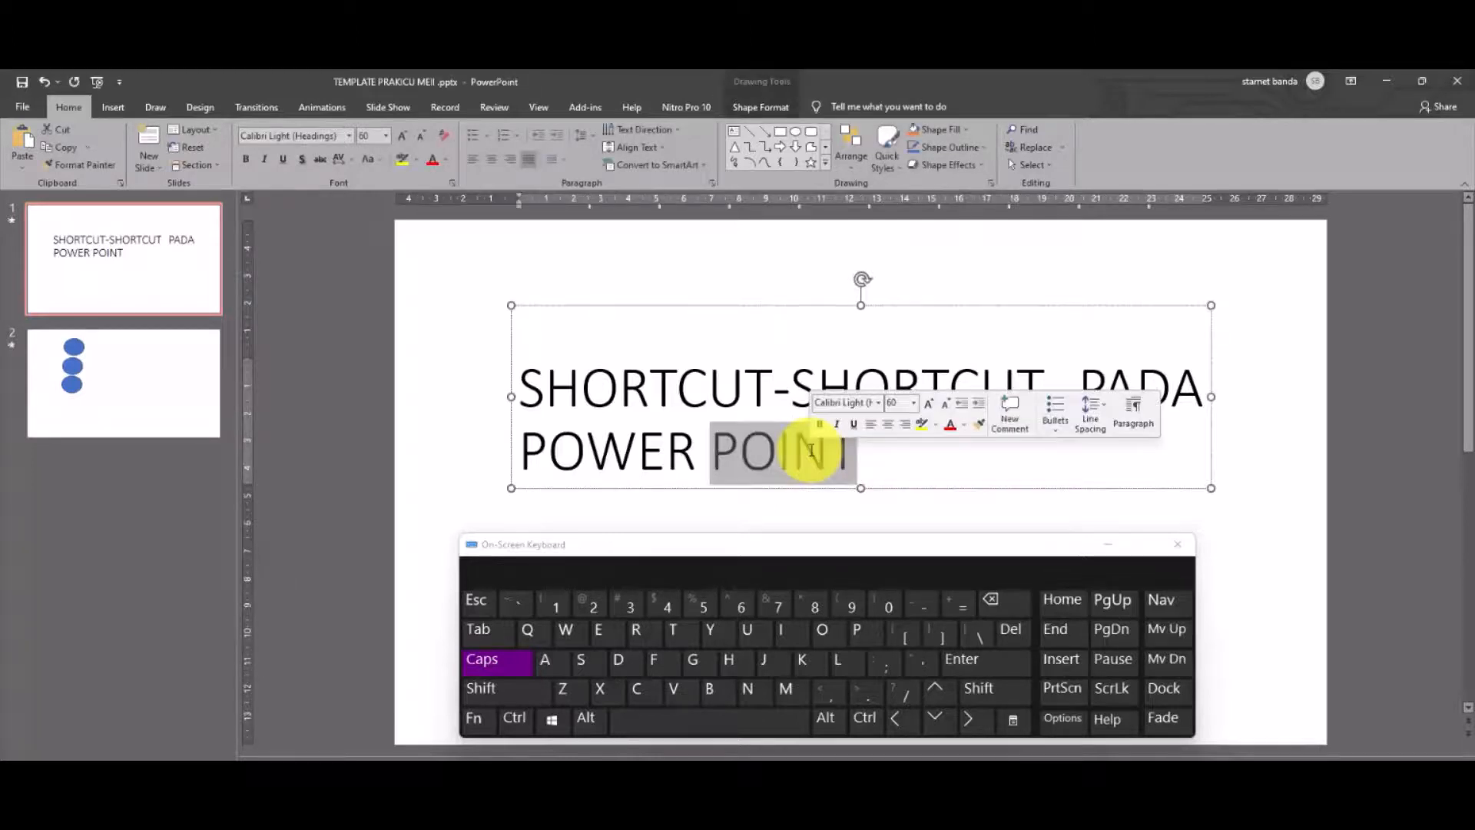
left_click(929, 462)
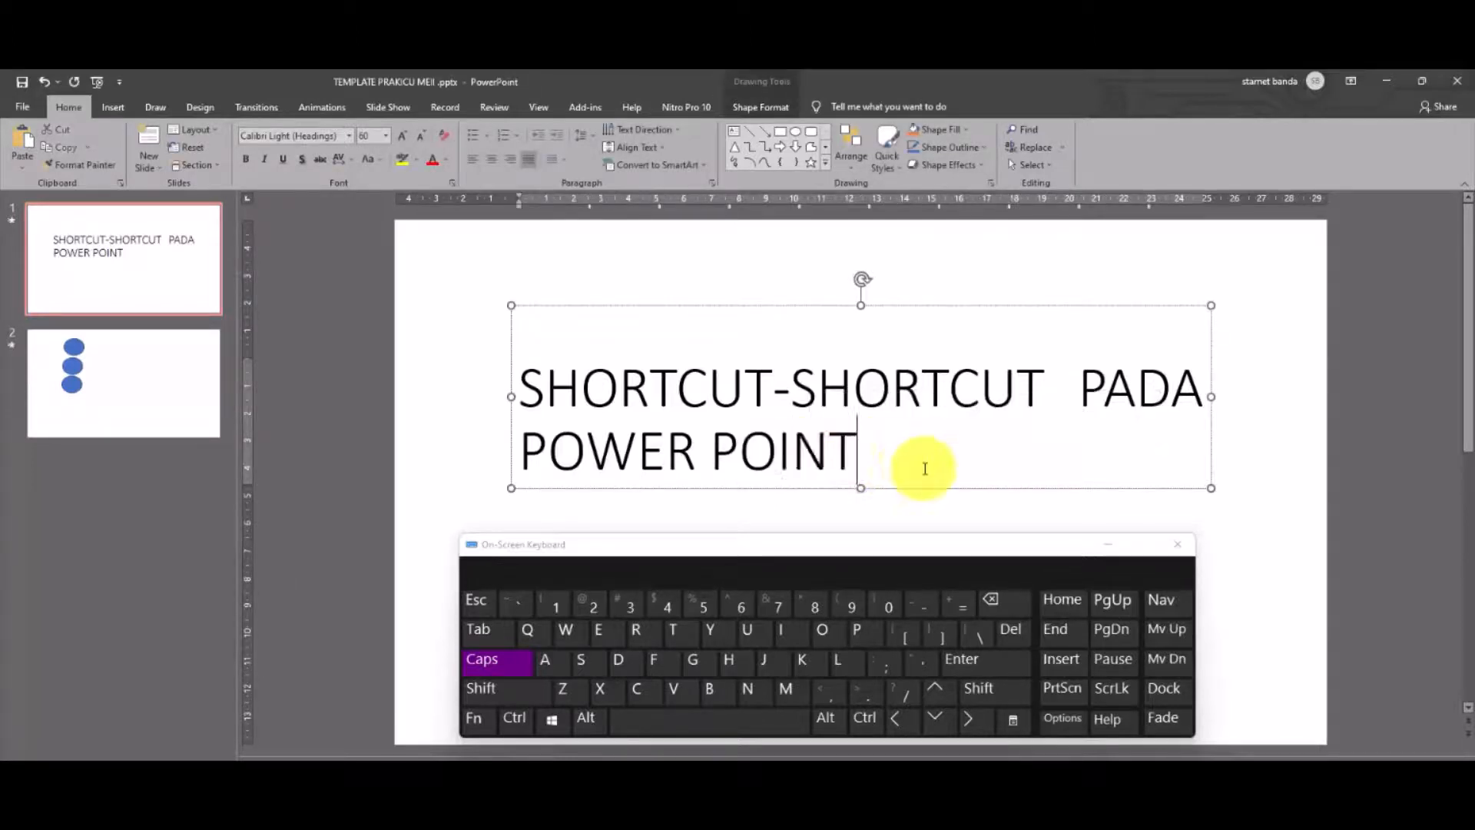
Step: Hyperlink the word POINT in the slide 1 title to the file tekanan agustus.docx in the Buletin folder
double_click(791, 443)
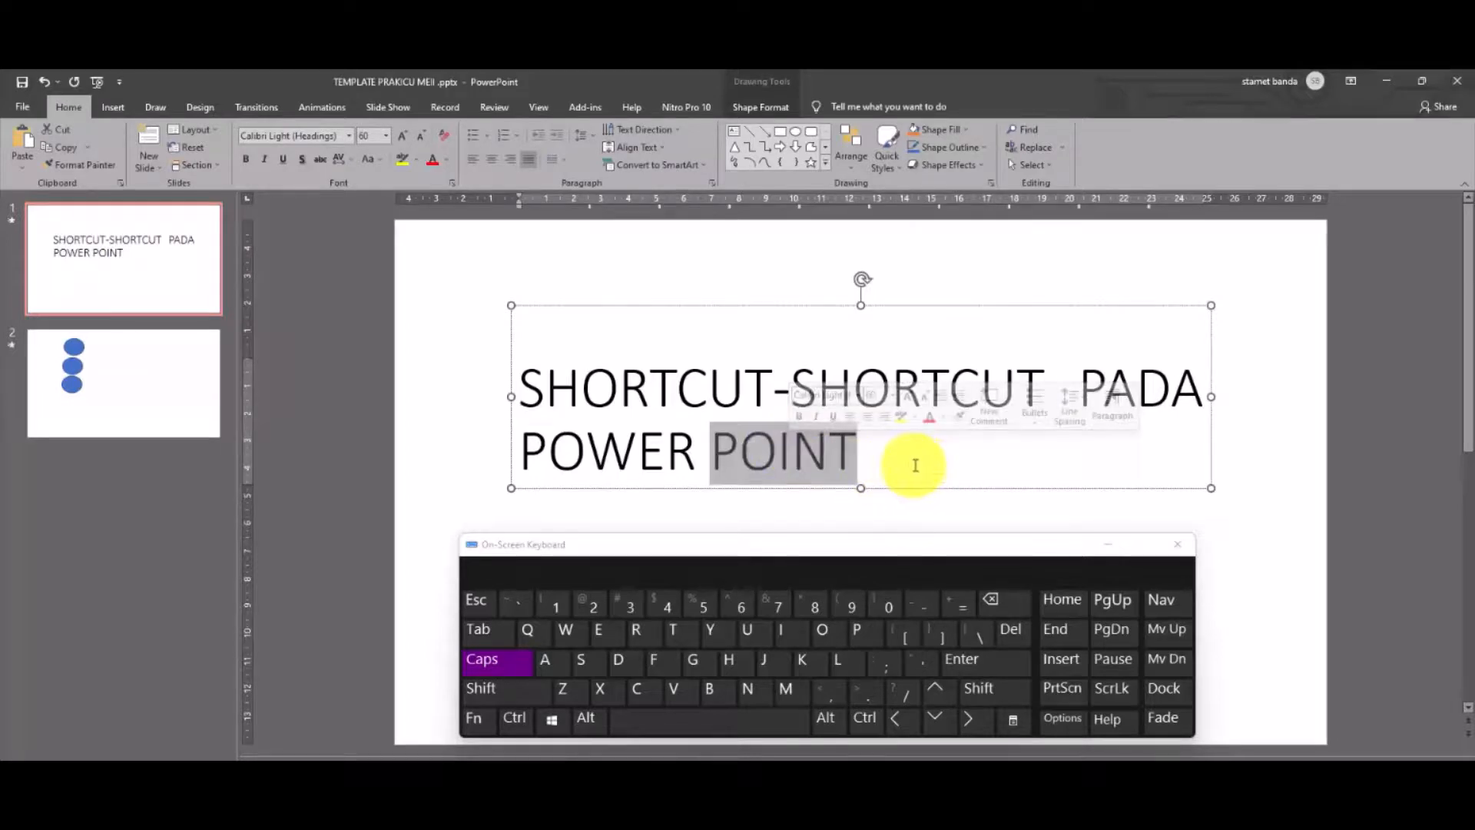
left_click(516, 719)
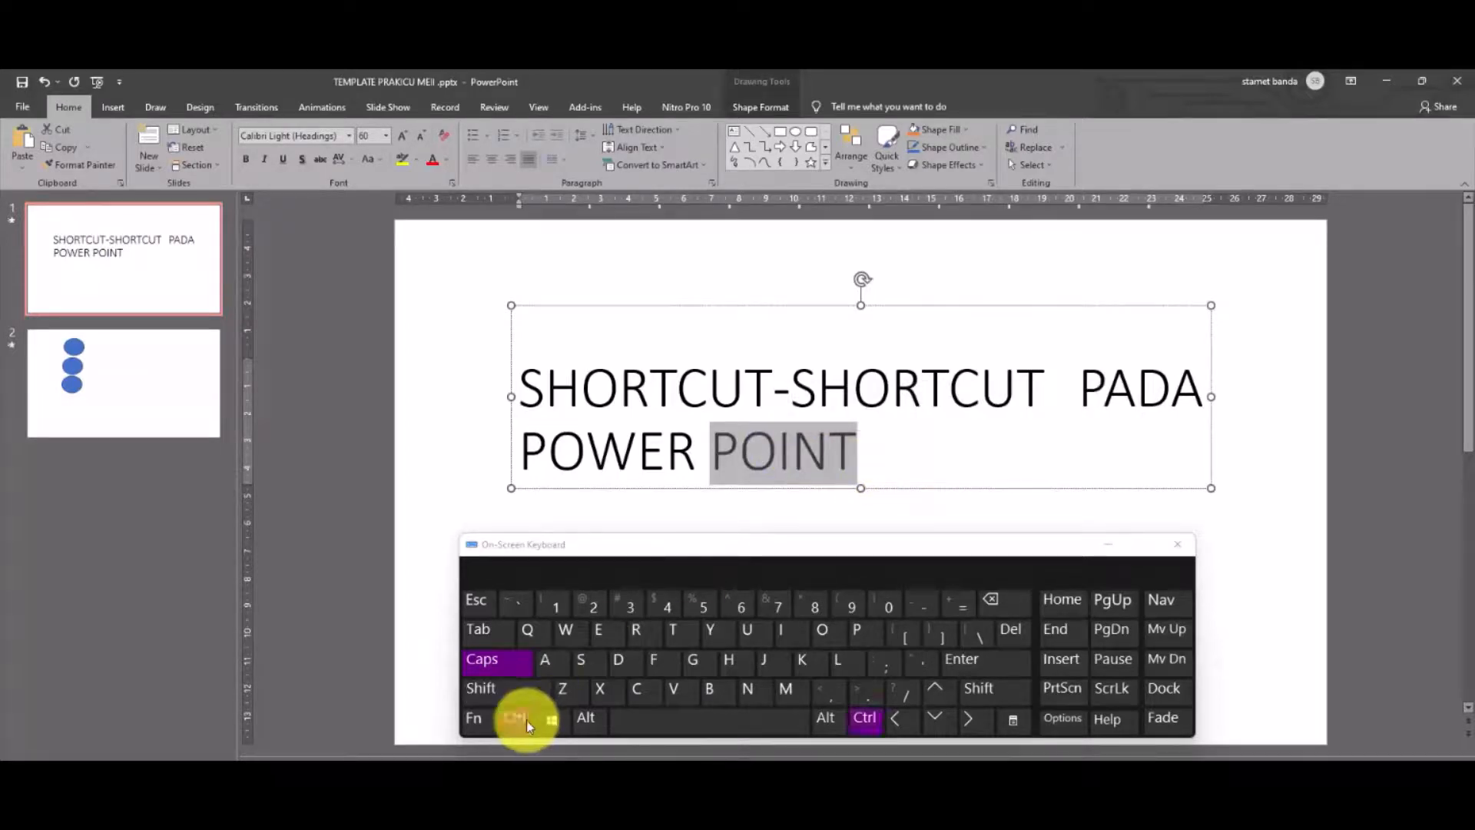
left_click(800, 668)
left_click_drag(774, 340, 892, 256)
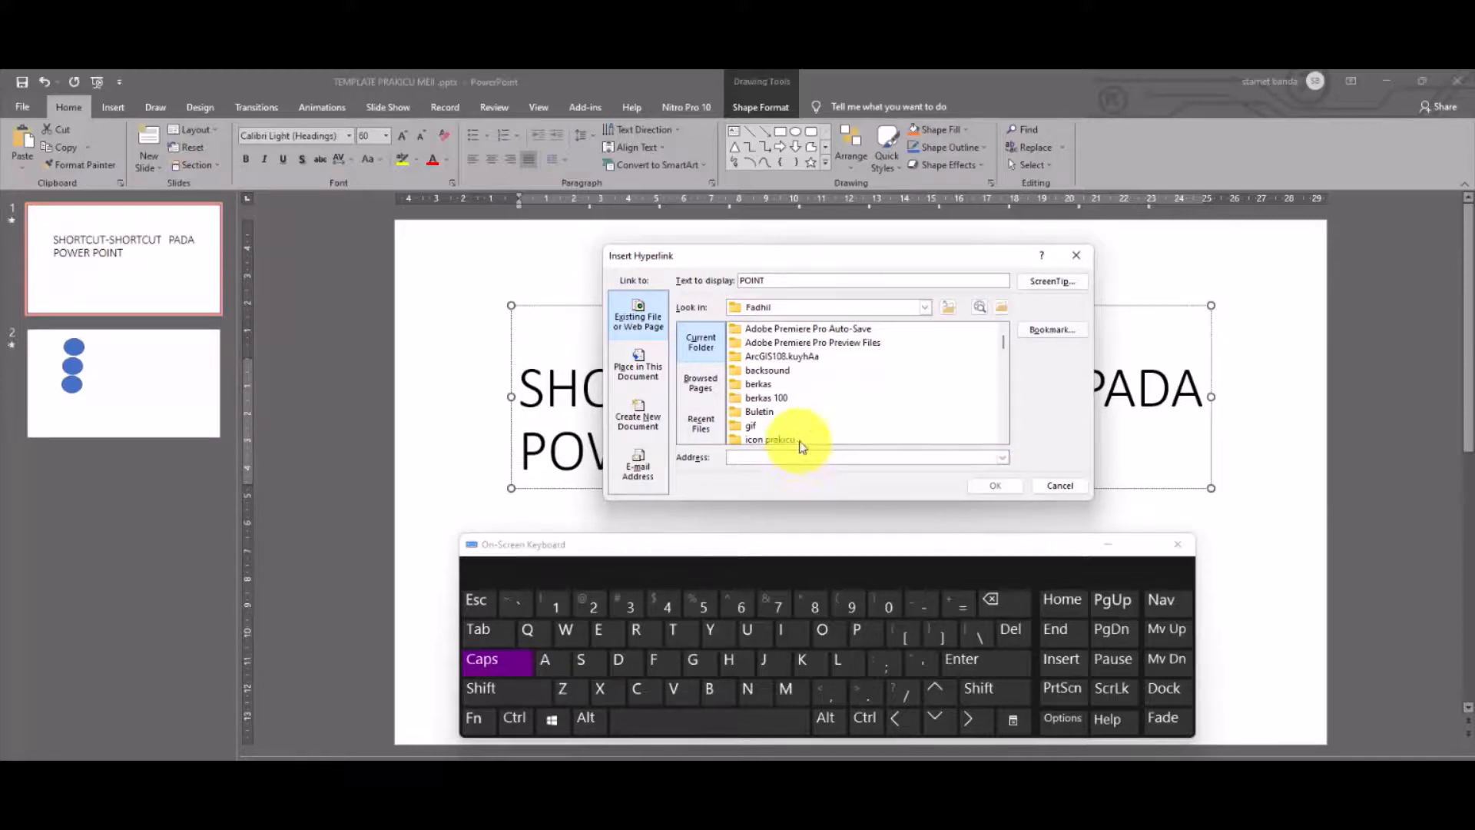
left_click(763, 419)
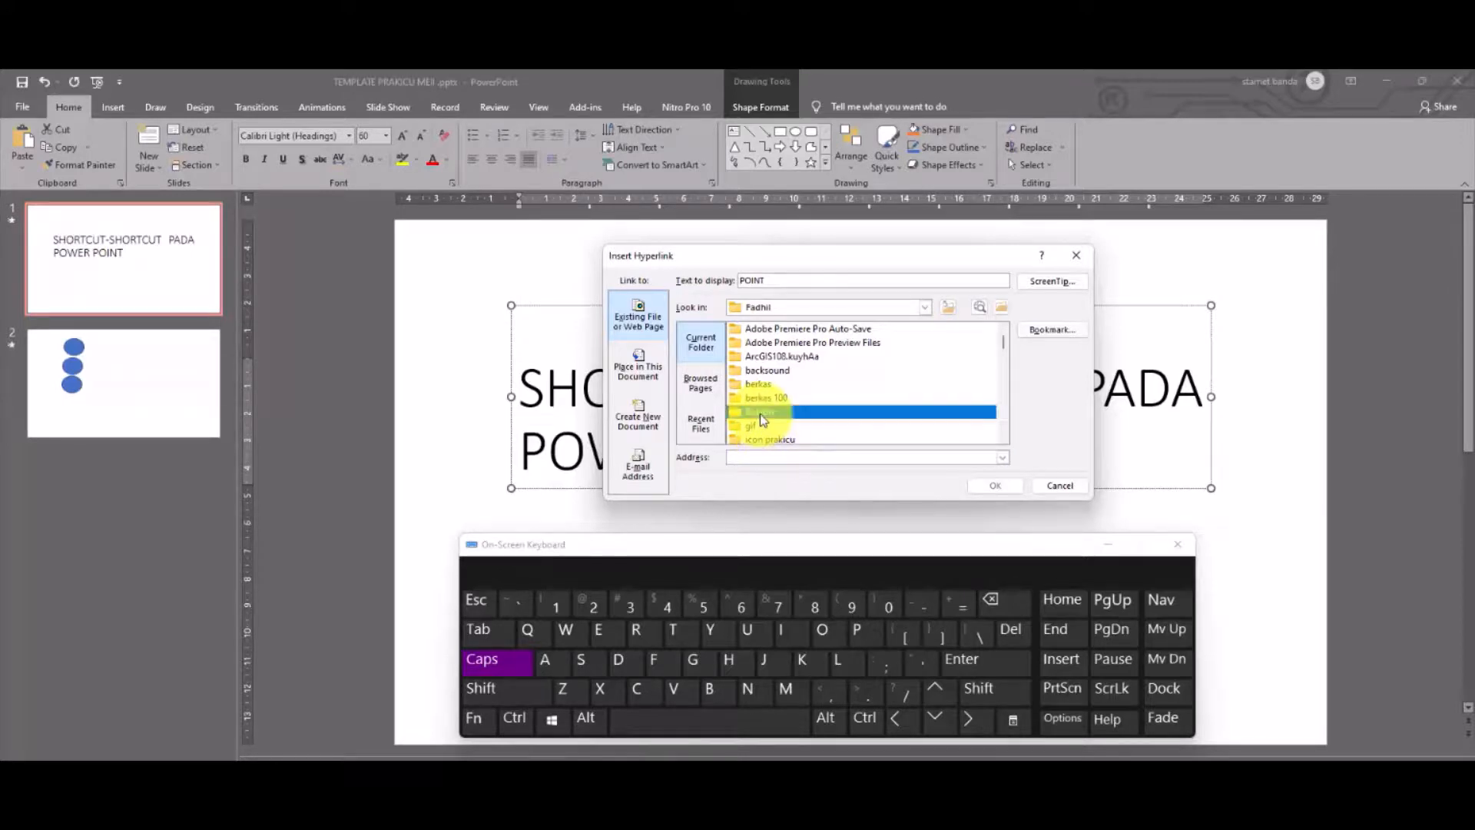
double_click(763, 418)
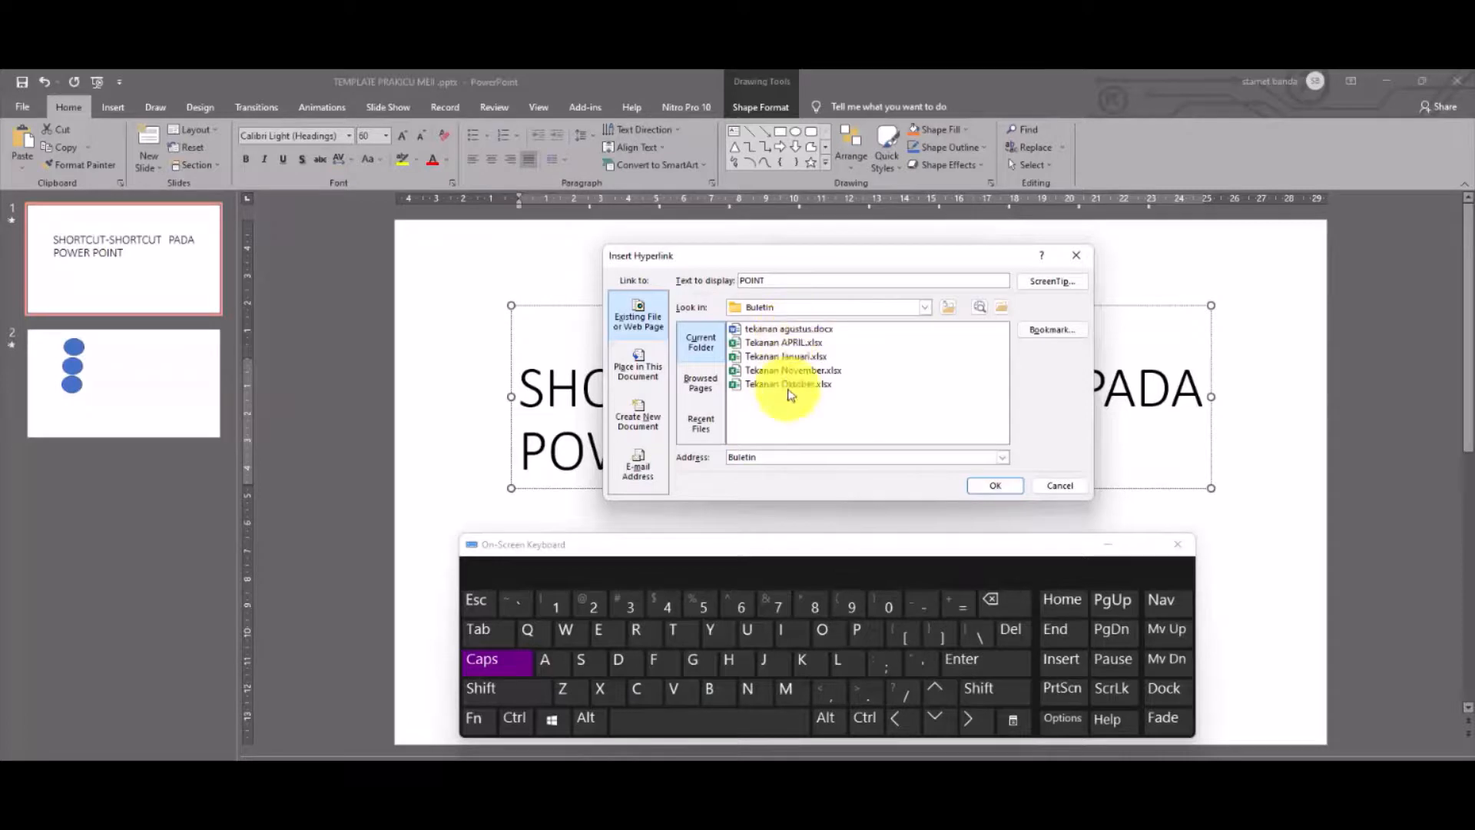
left_click(792, 329)
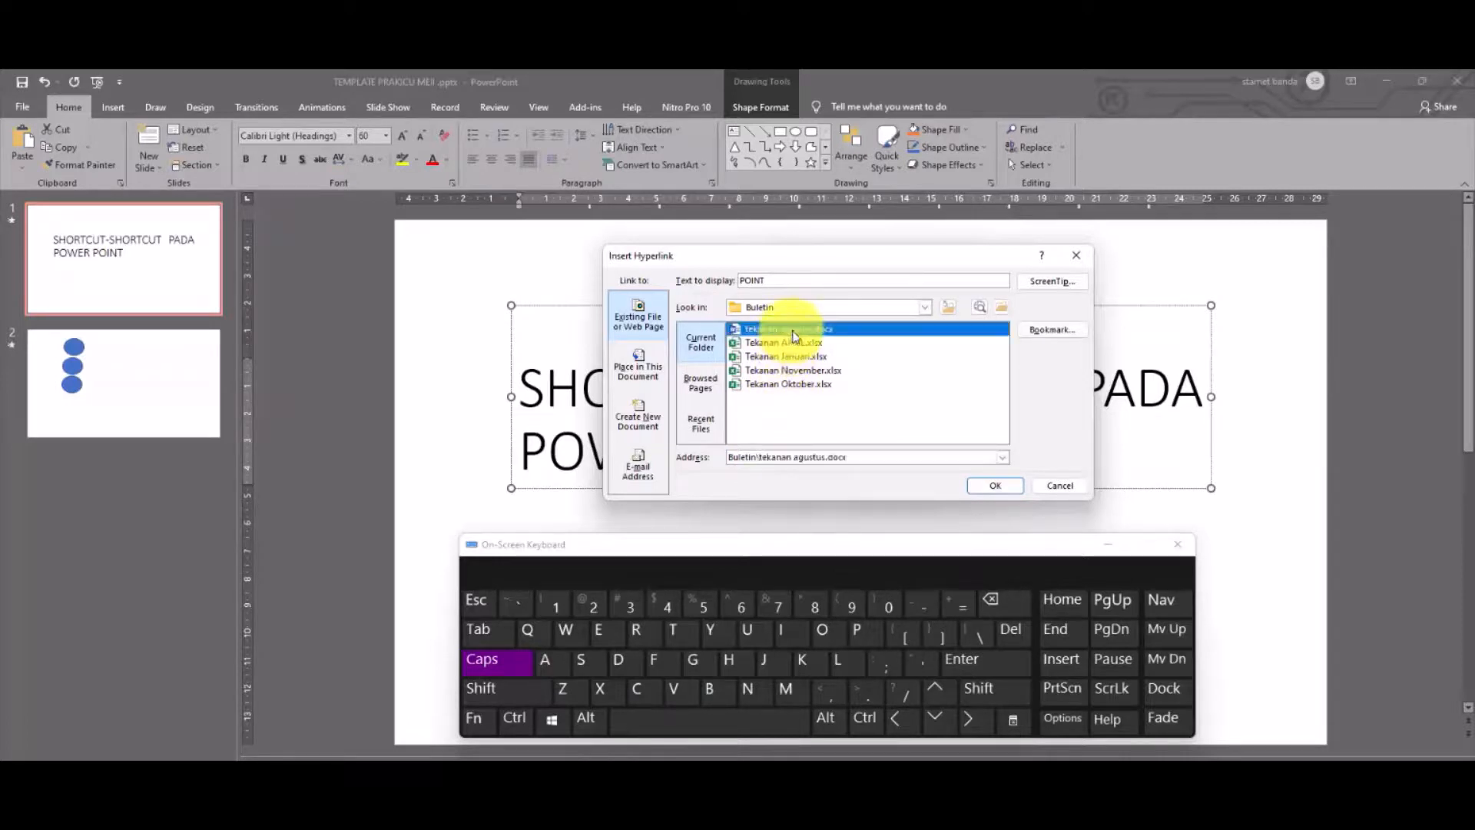
left_click(993, 487)
left_click(895, 450)
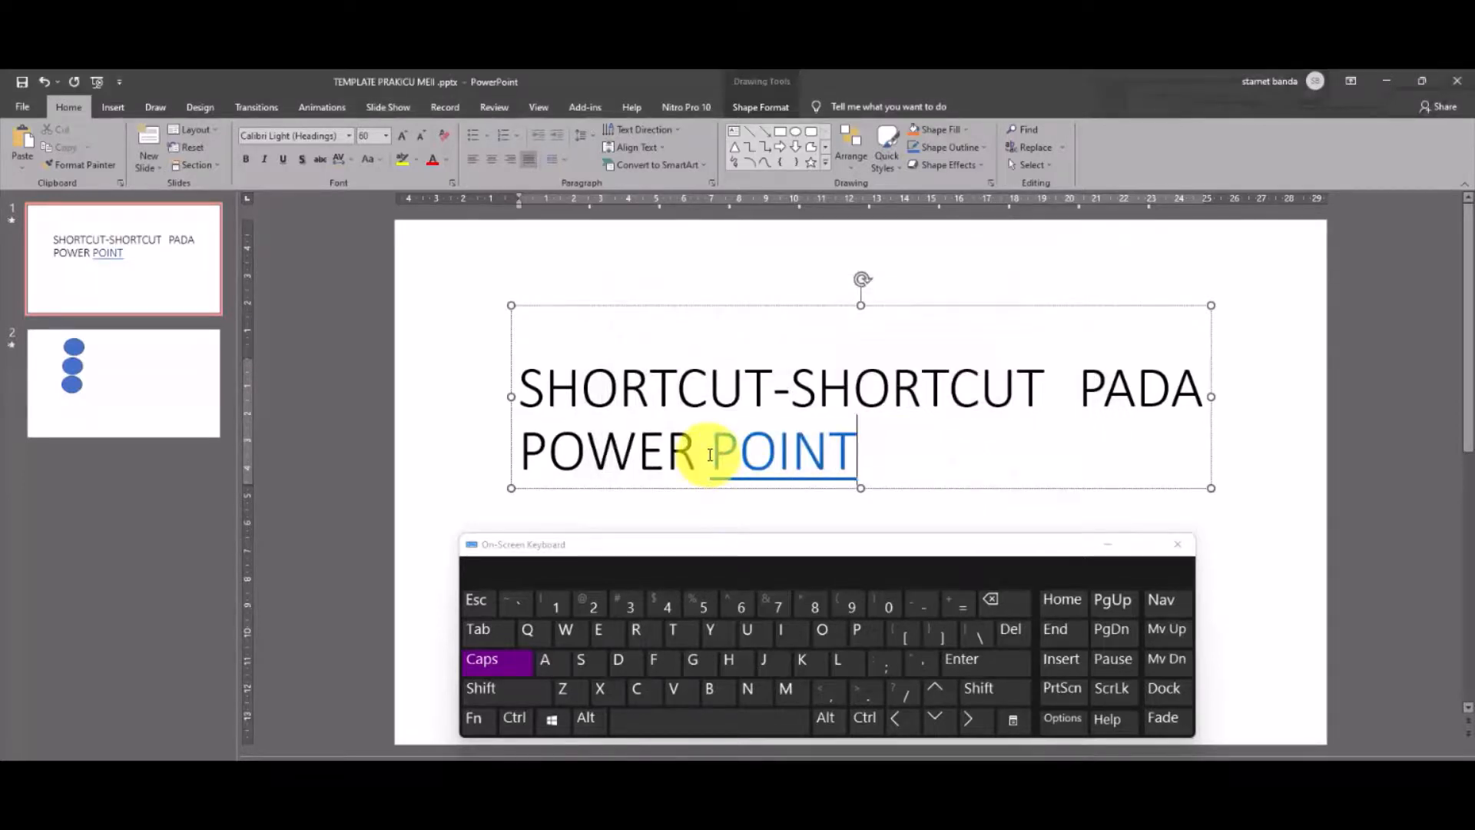
left_click_drag(710, 454, 855, 463)
left_click(880, 459)
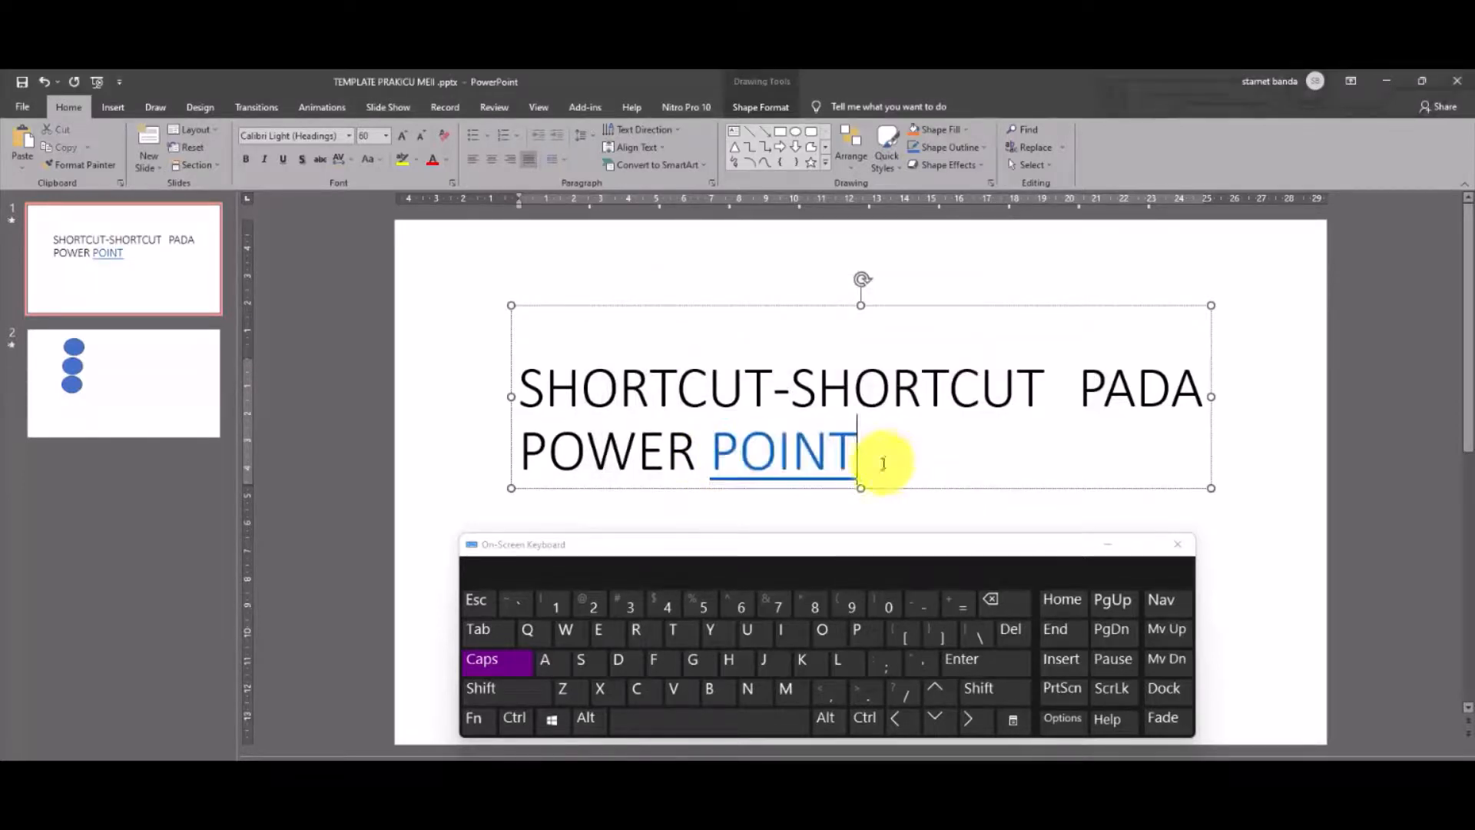
mouse_move(861, 451)
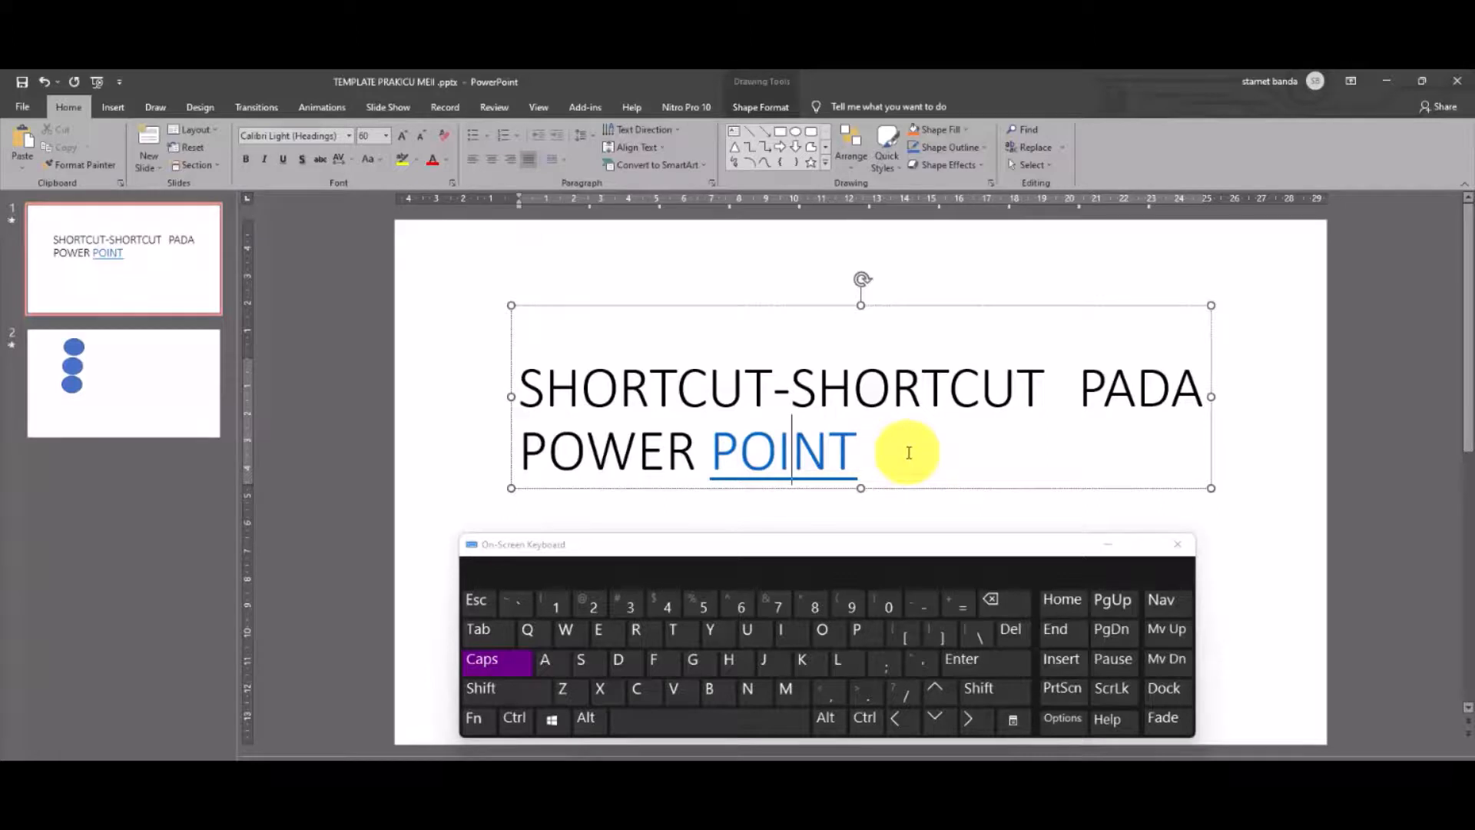
left_click(829, 511)
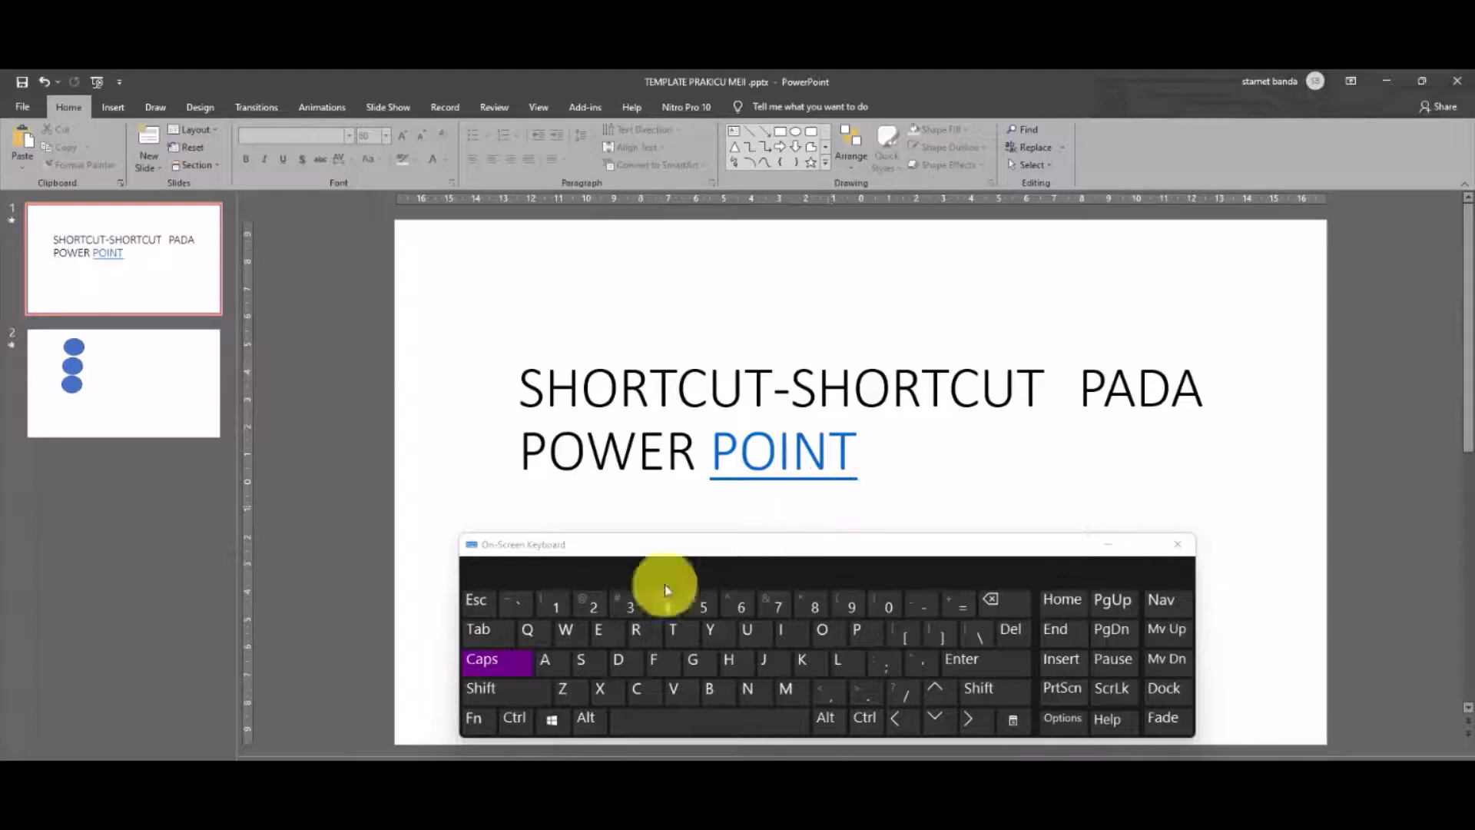
Step: Follow the POINT hyperlink to open tekanan agustus.docx in Word, skim the top of the document and close it
left_click(515, 719)
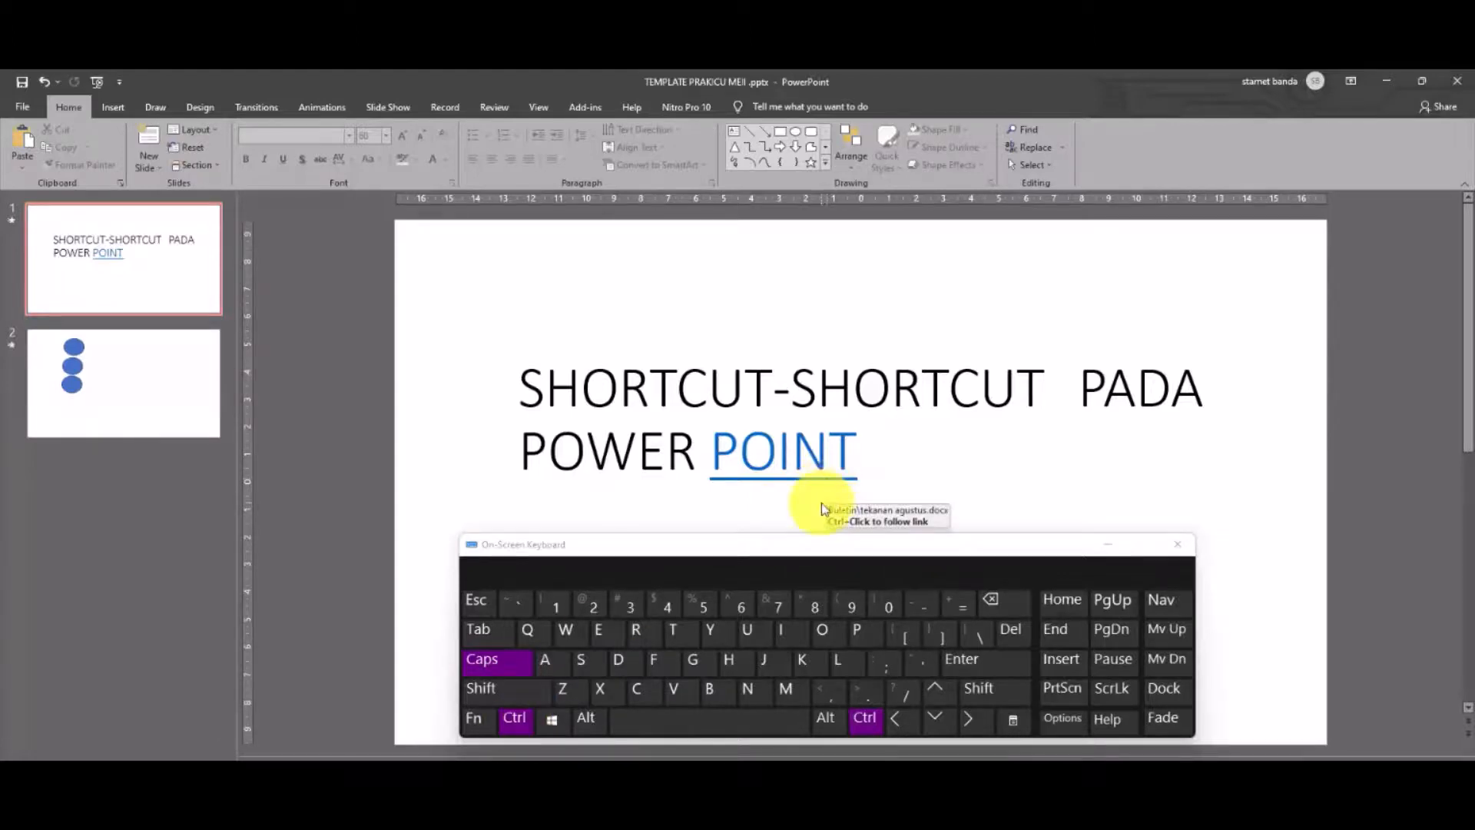
left_click(790, 460, "ctrl")
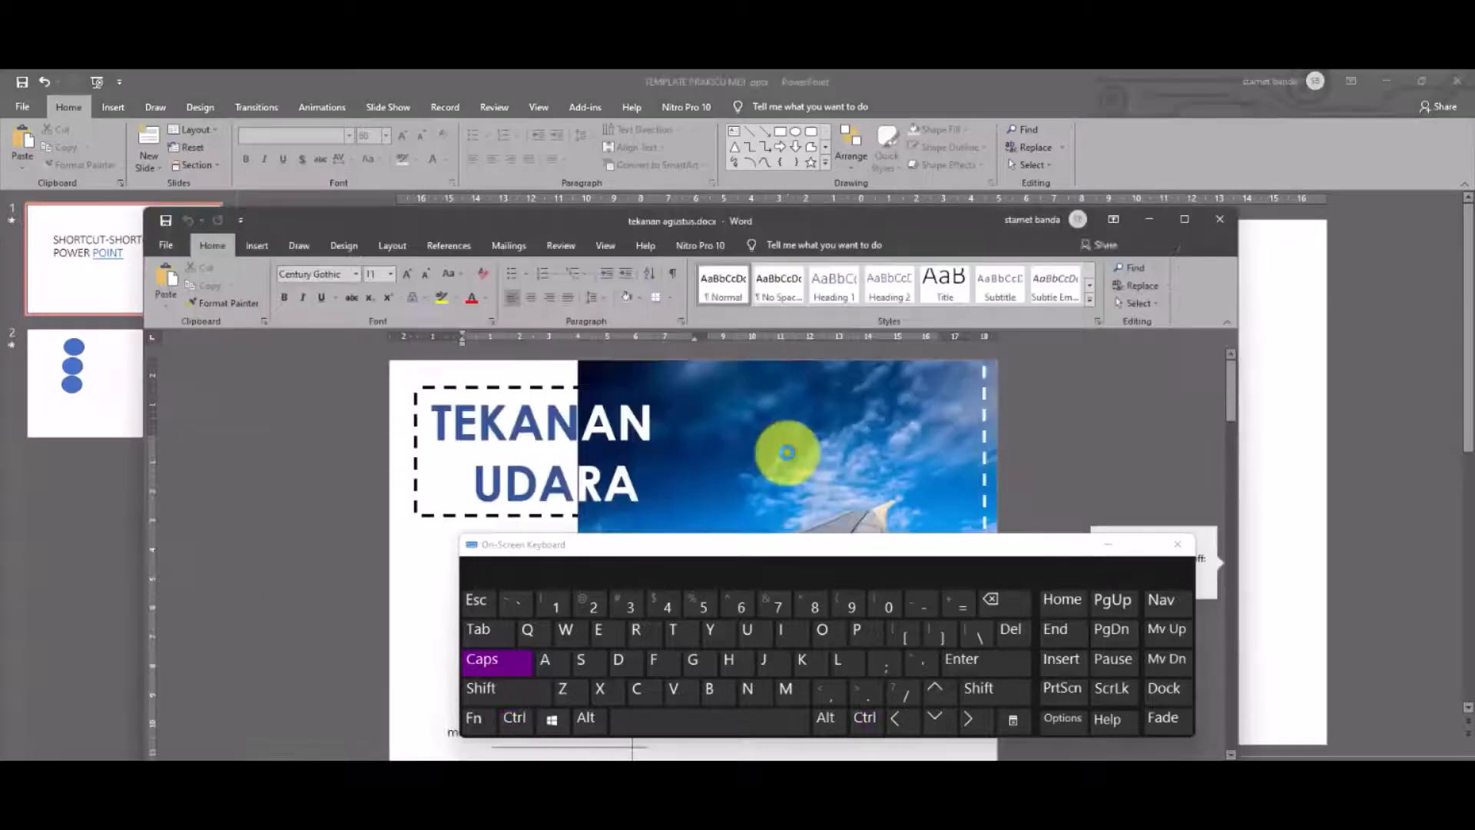
left_click(787, 453)
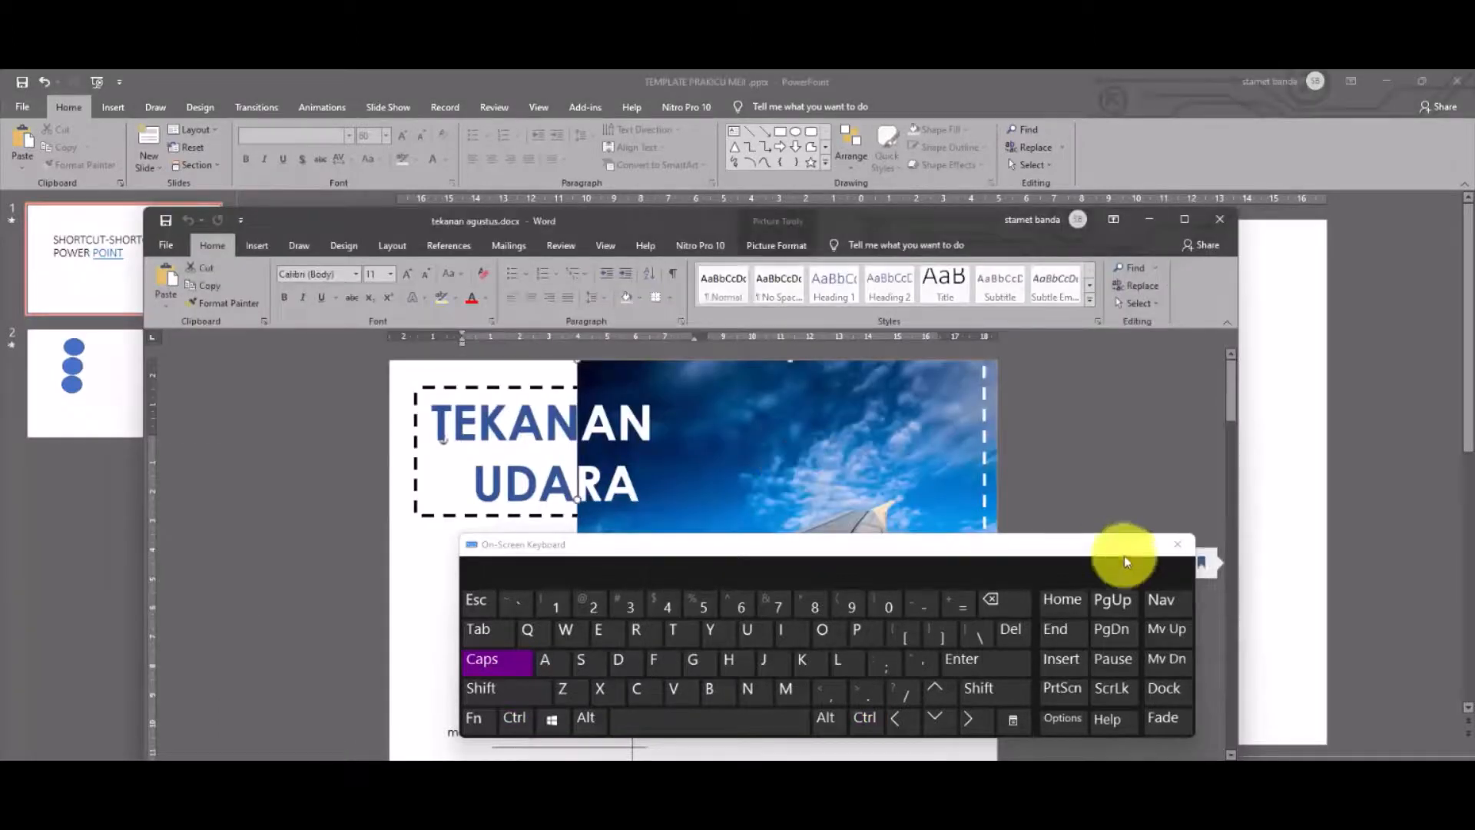
left_click(1108, 545)
scroll(630, 527, "down", 10)
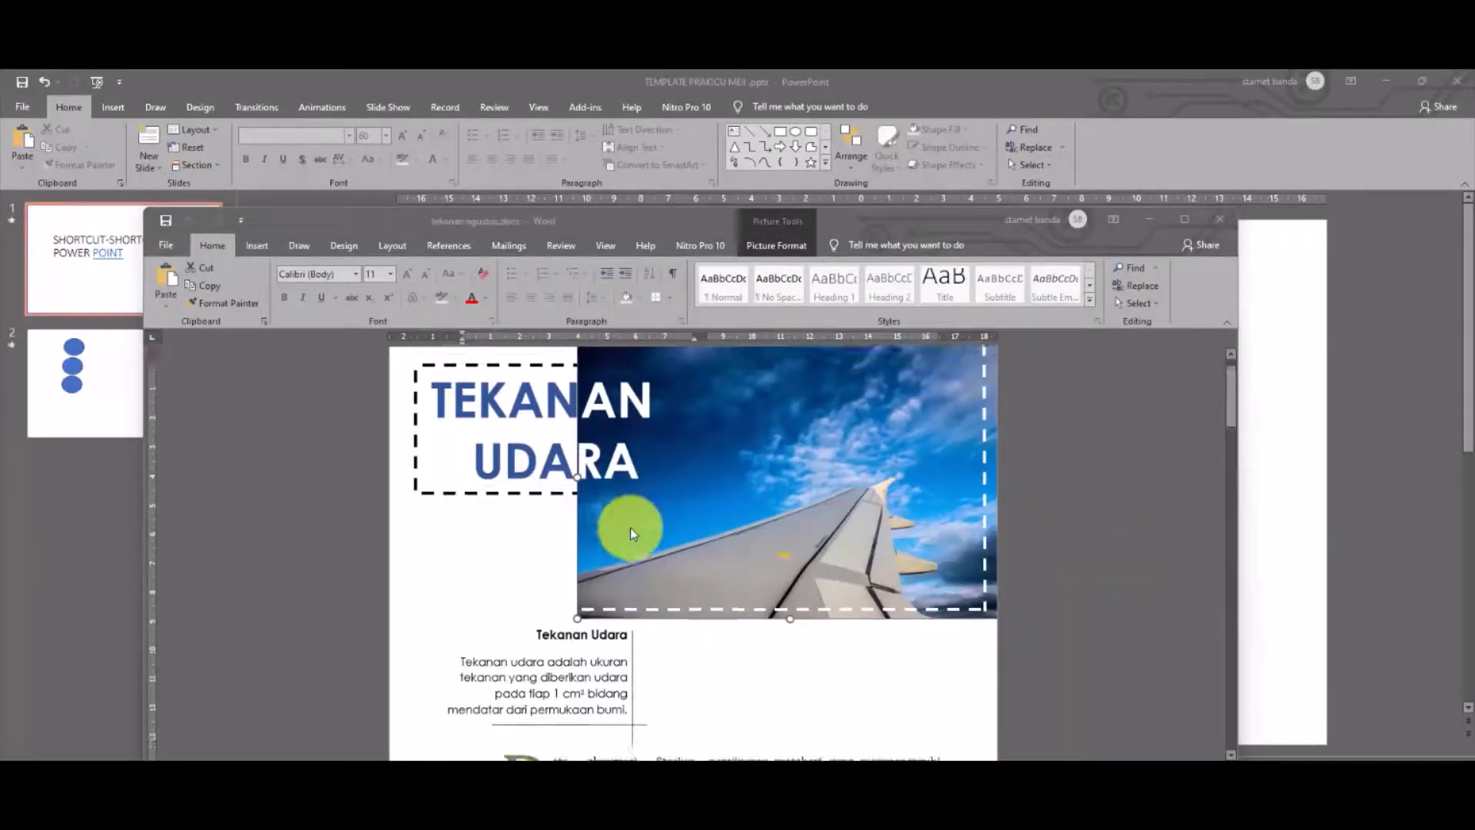
scroll(631, 535, "up", 10)
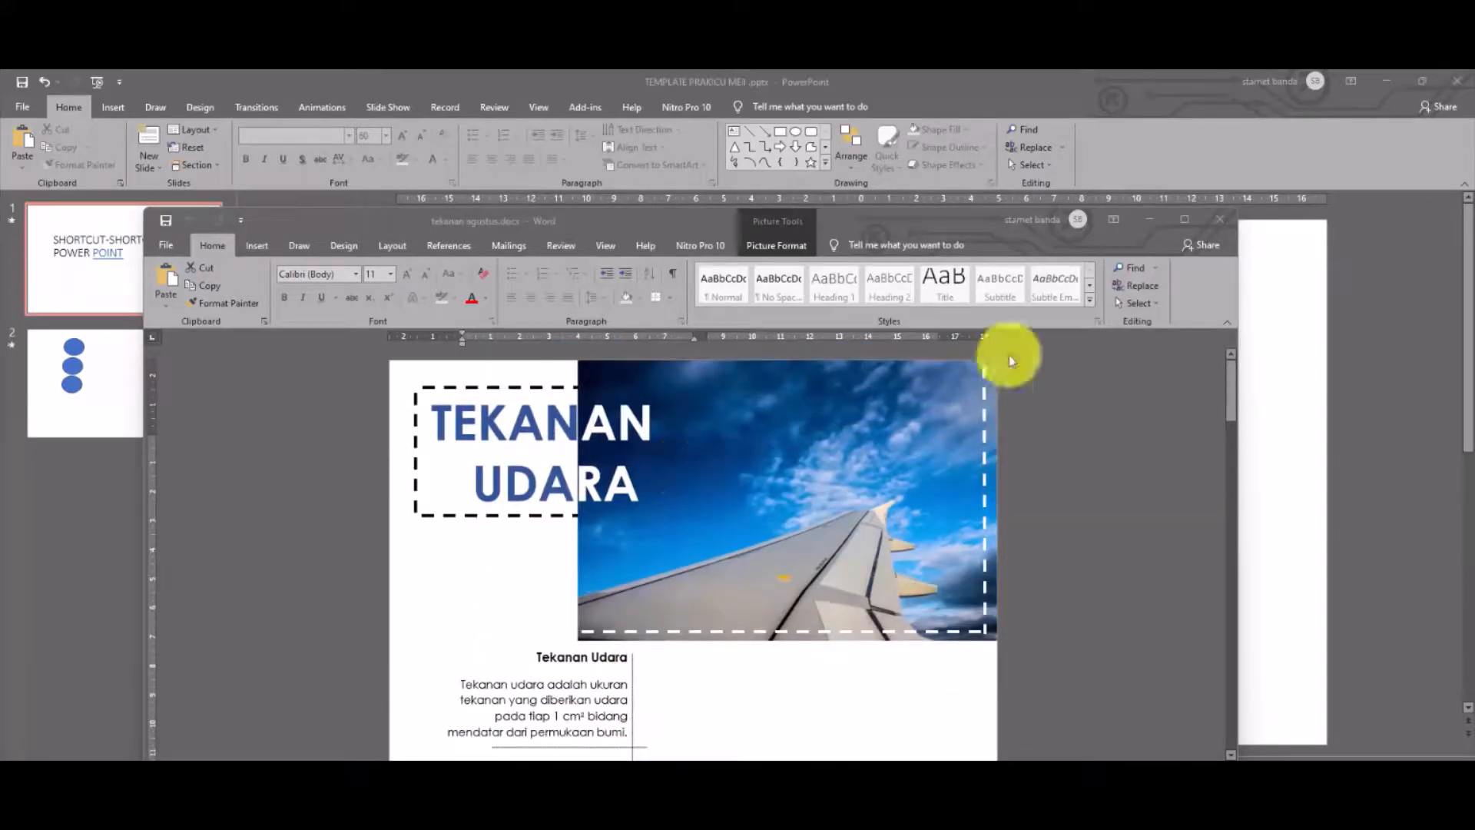
left_click(1225, 221)
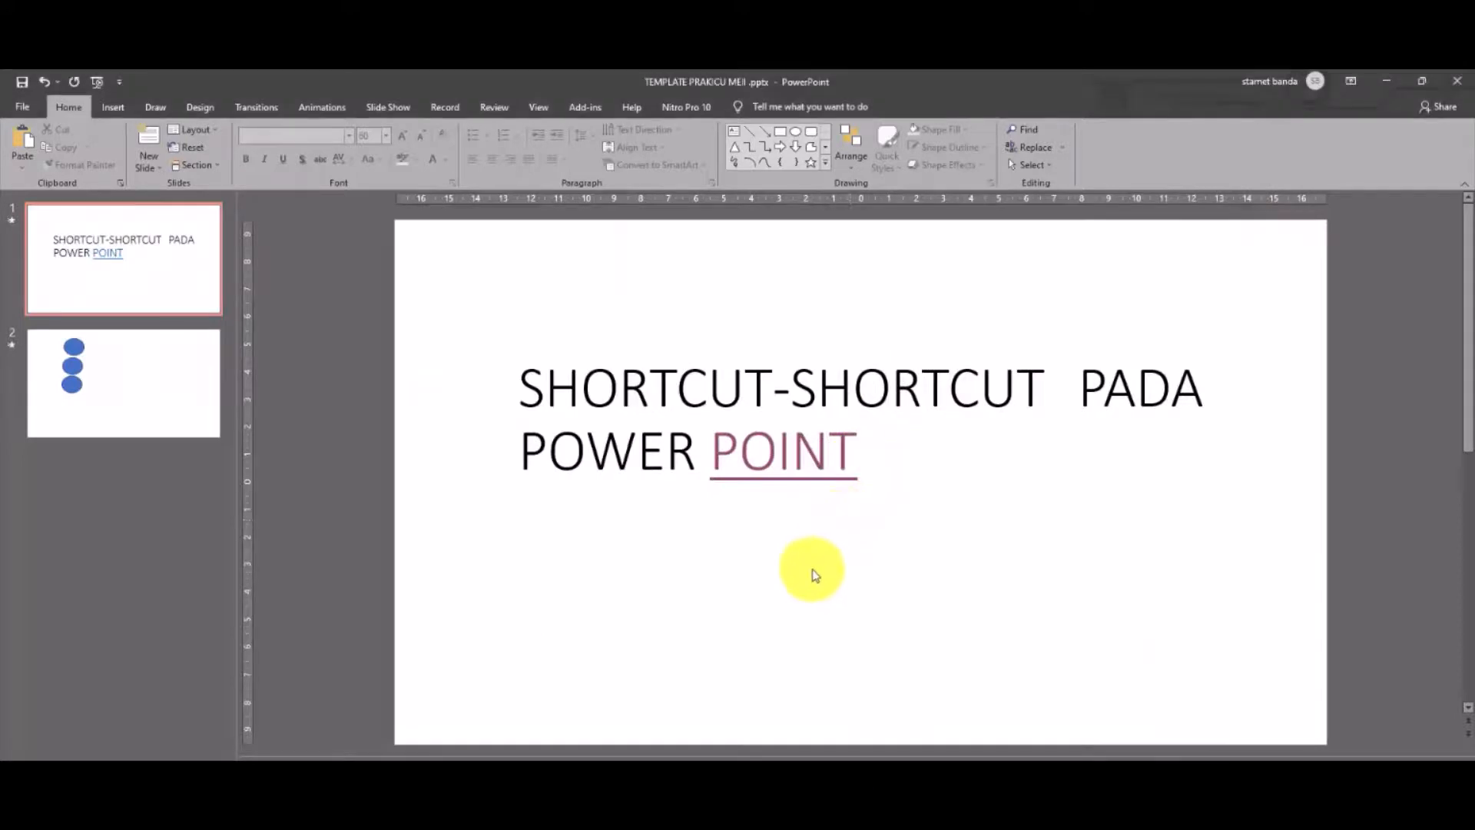
Step: Undo the hyperlink on the word POINT and center the entire title text on slide 1
key("ctrl+z")
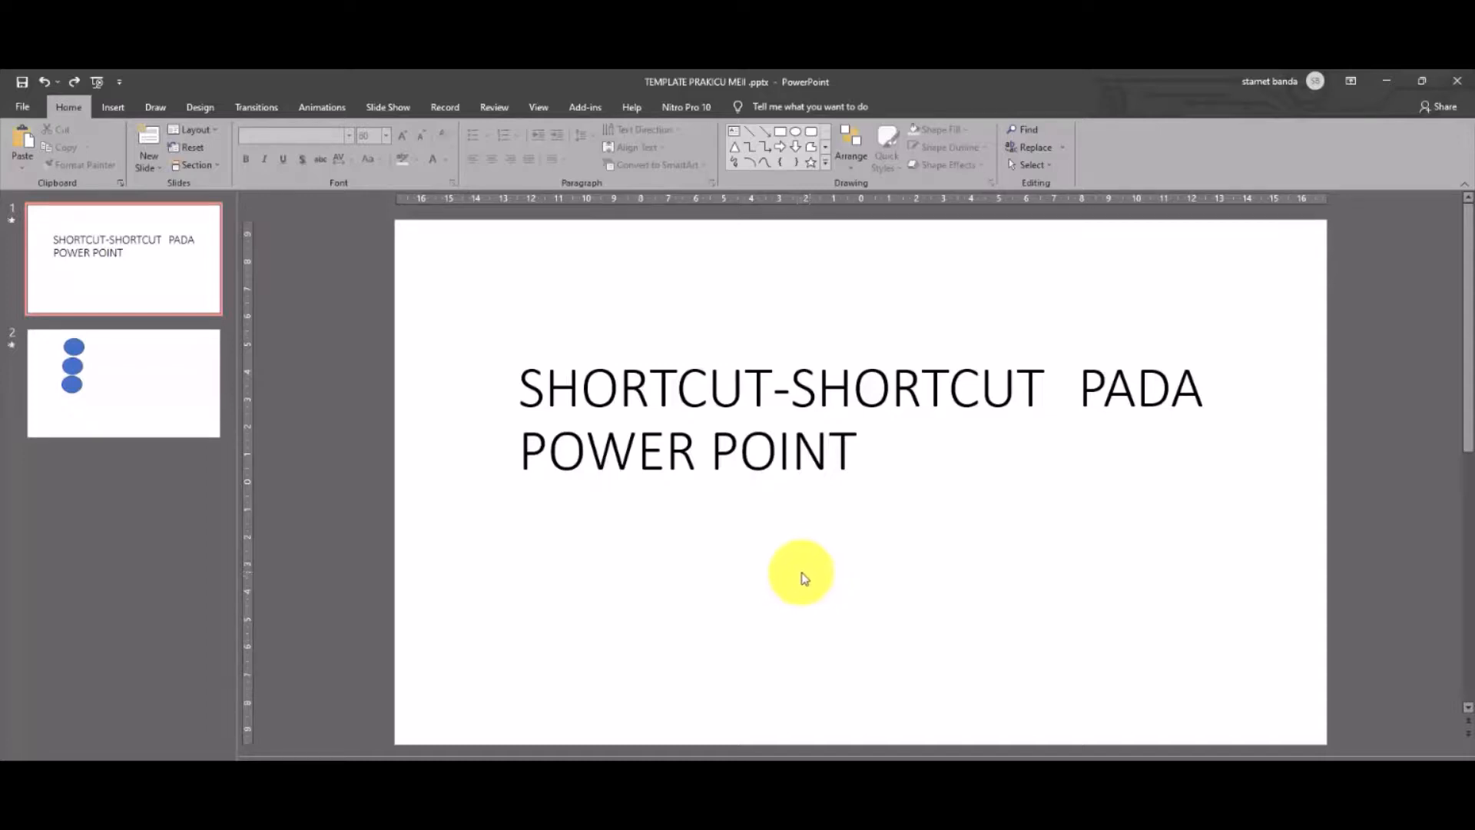
left_click(811, 483)
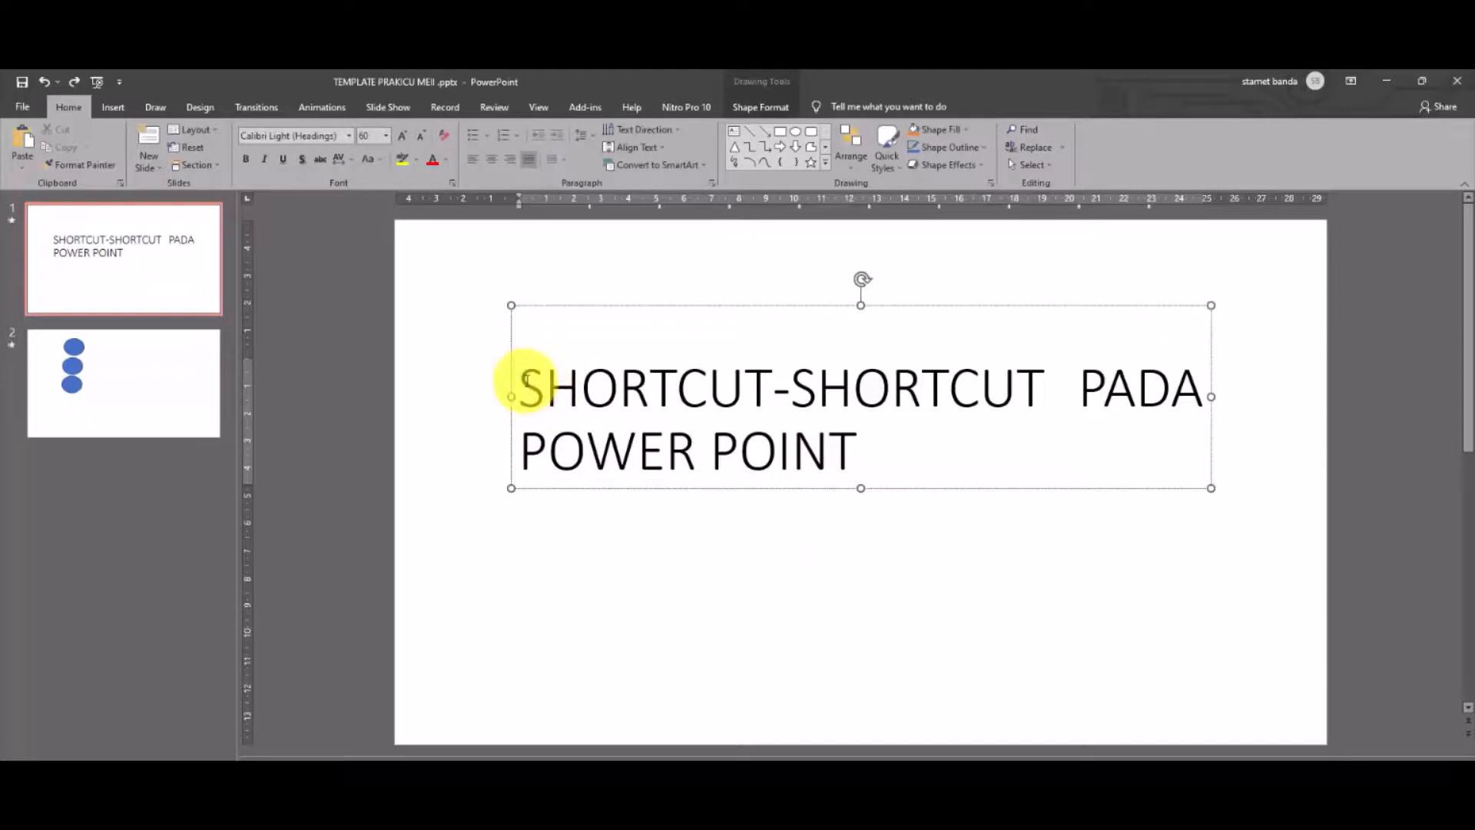
left_click_drag(527, 382, 837, 461)
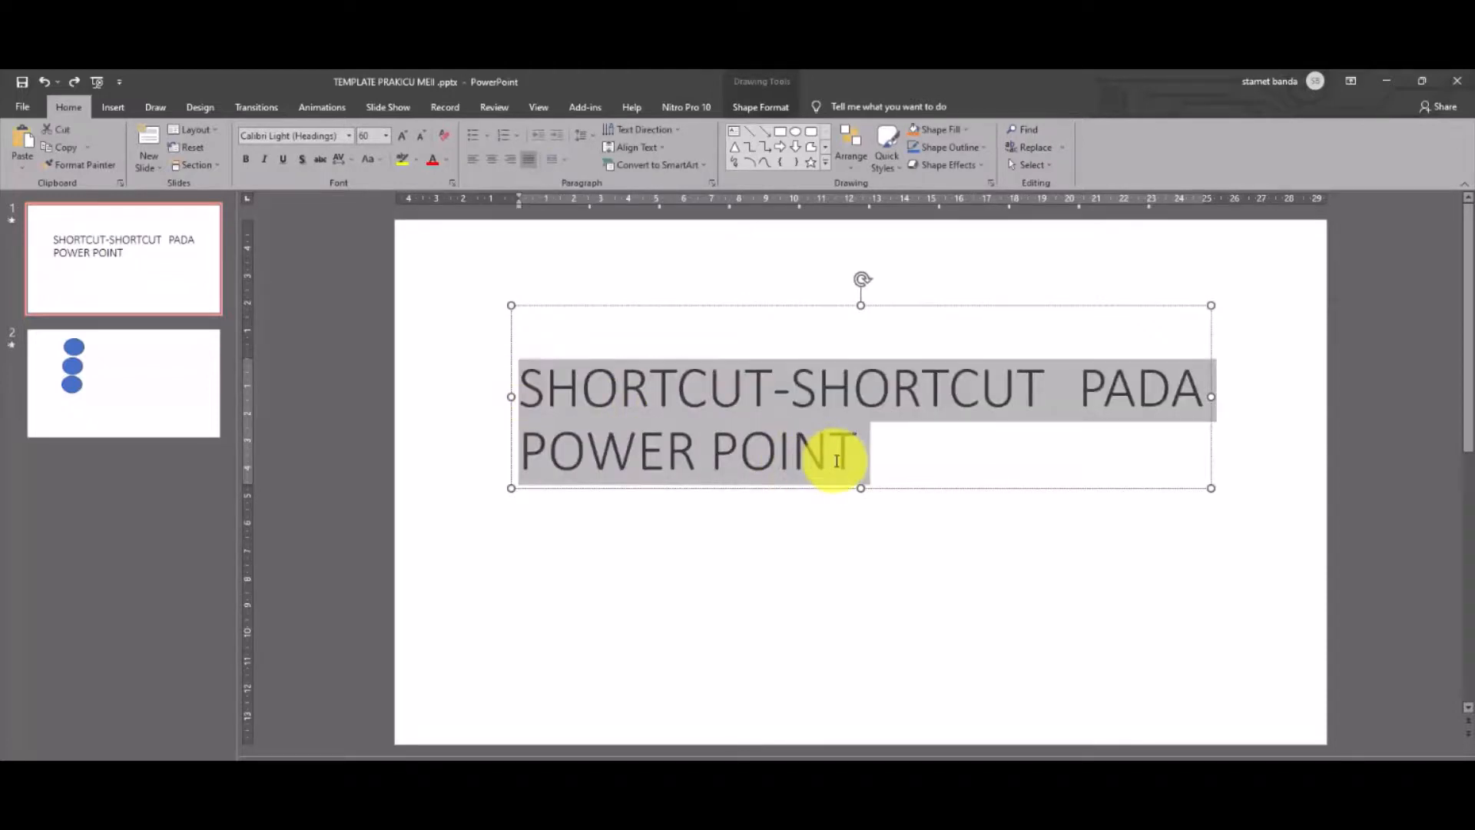
left_click(492, 160)
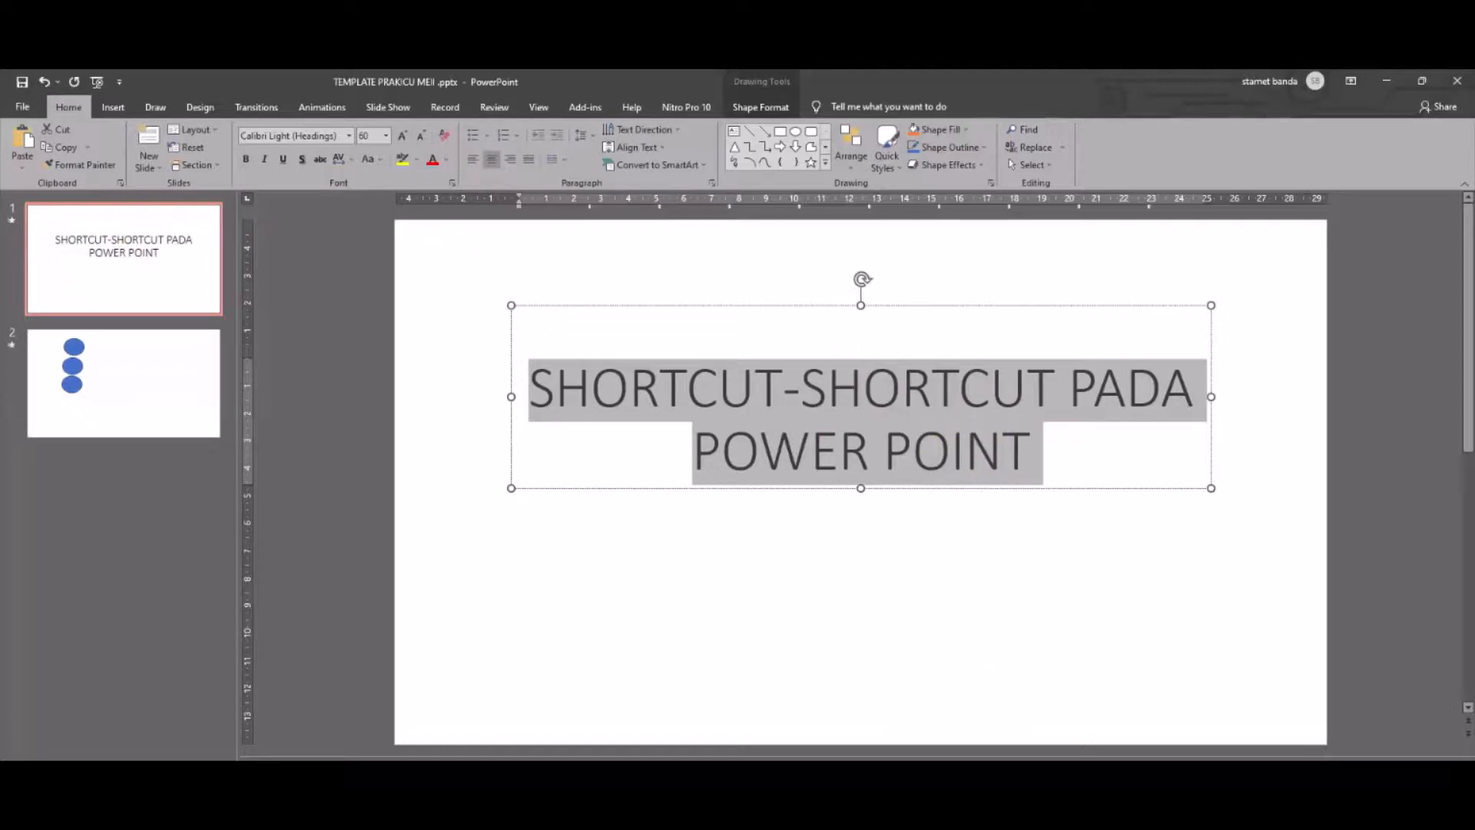
Step: Bring back the On-Screen Keyboard, try to left-align the title text with it, and clear the text selection
key("ctrl+super+o")
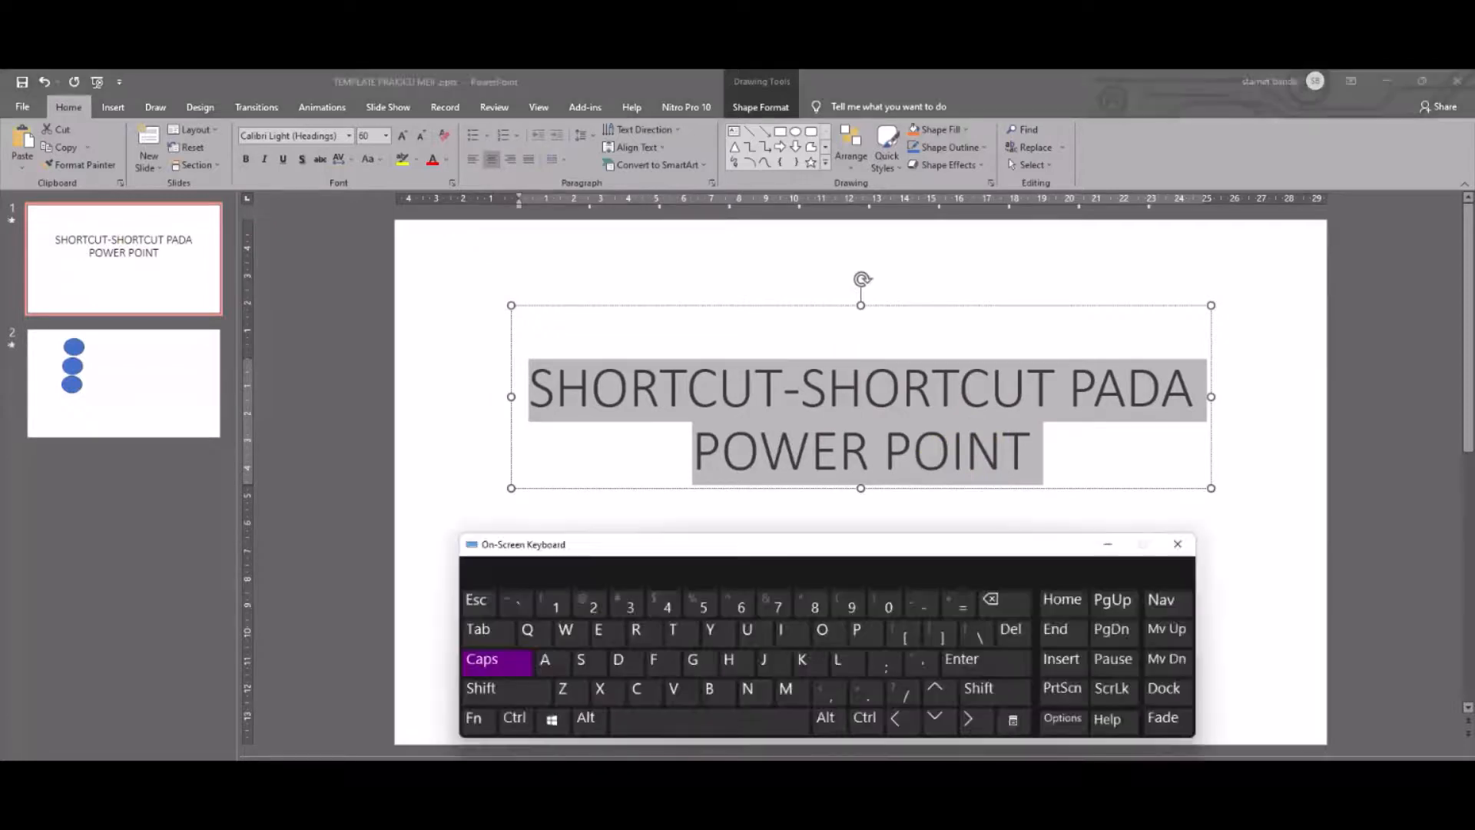
left_click(514, 724)
left_click(837, 665)
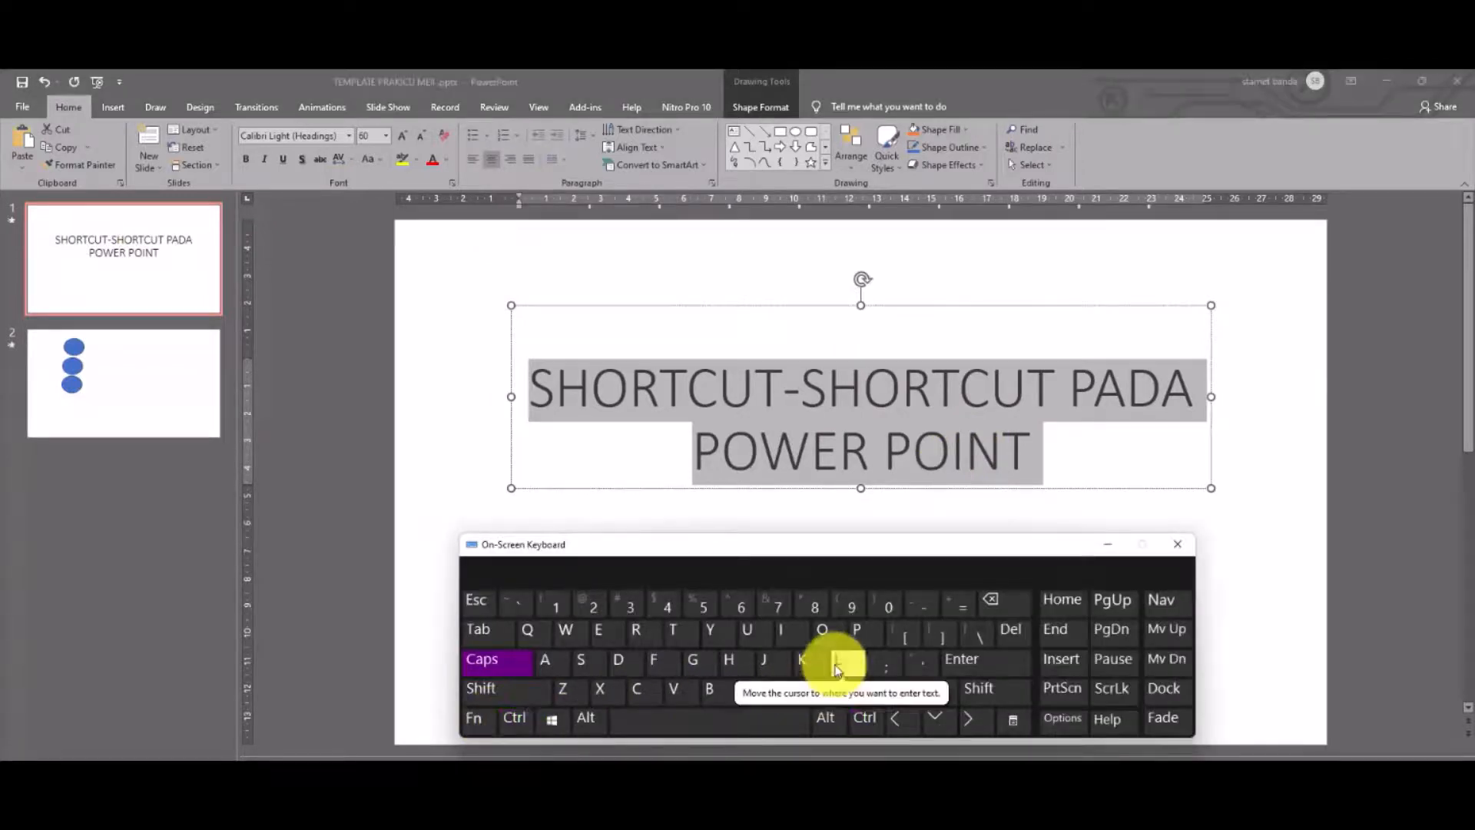
left_click(516, 720)
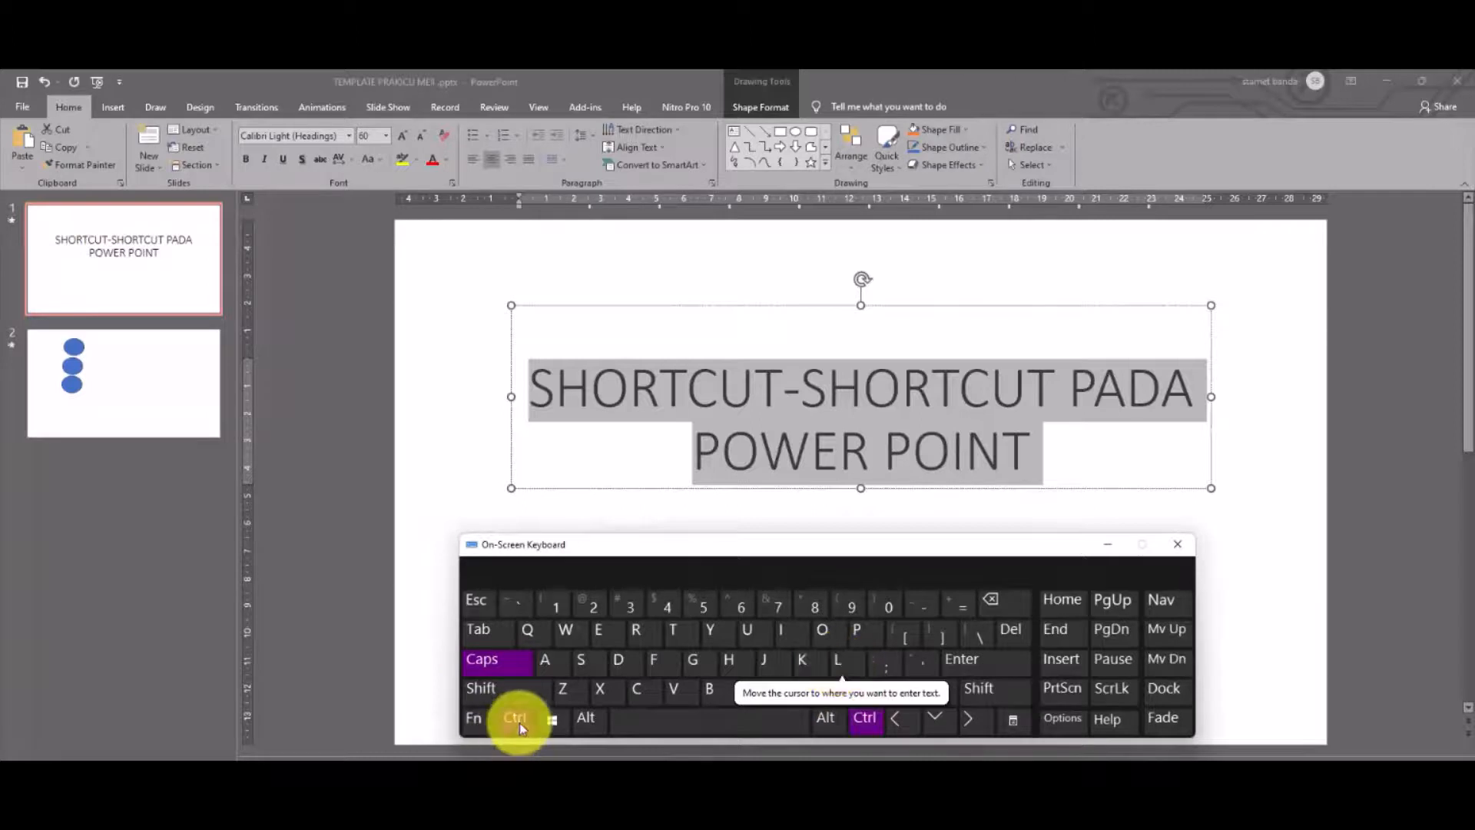
left_click(845, 665)
left_click(1017, 455)
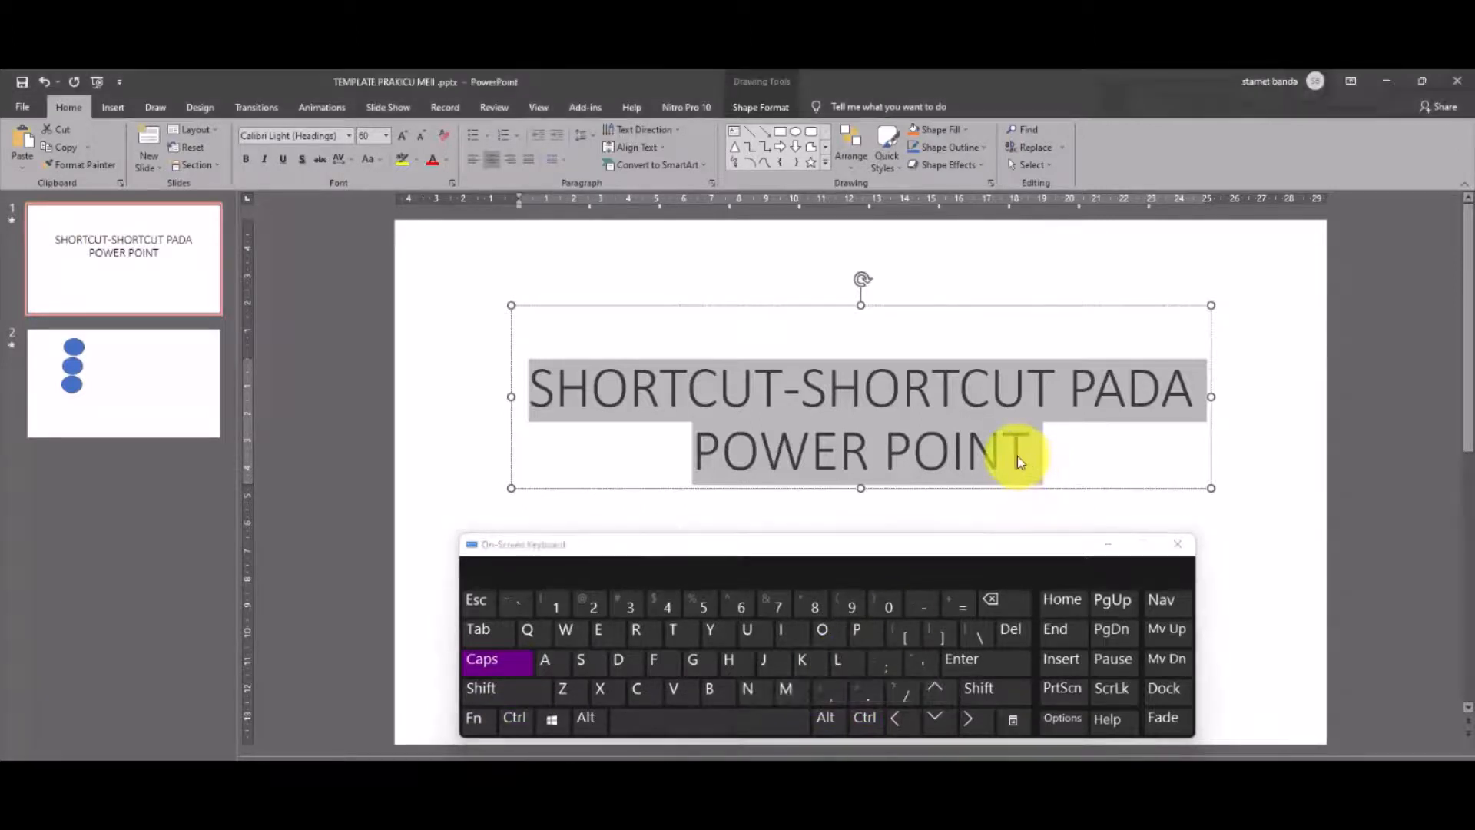
left_click(1017, 455)
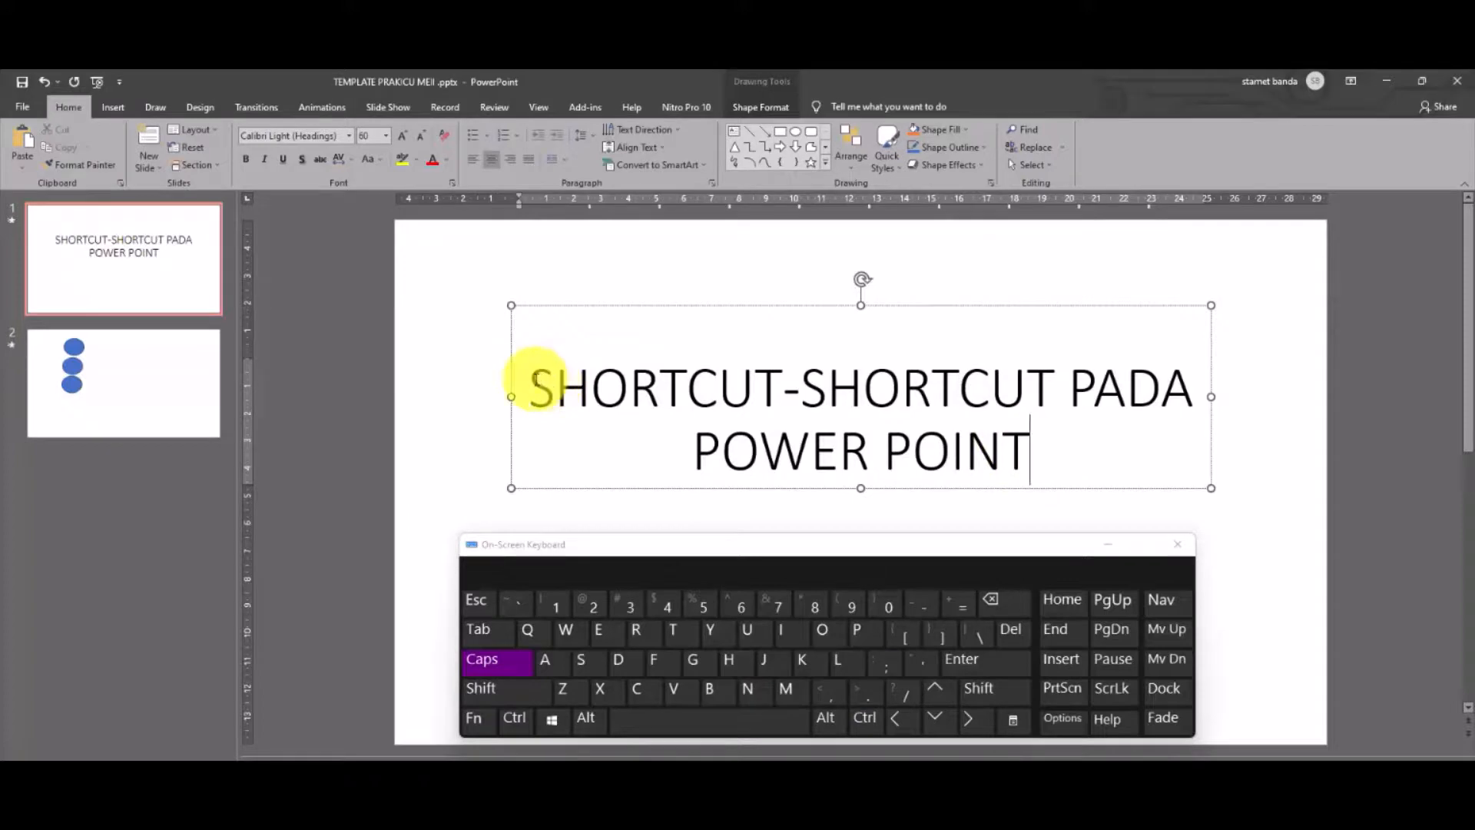
Step: Align the entire title text on slide 1 to the right
left_click_drag(535, 379, 975, 451)
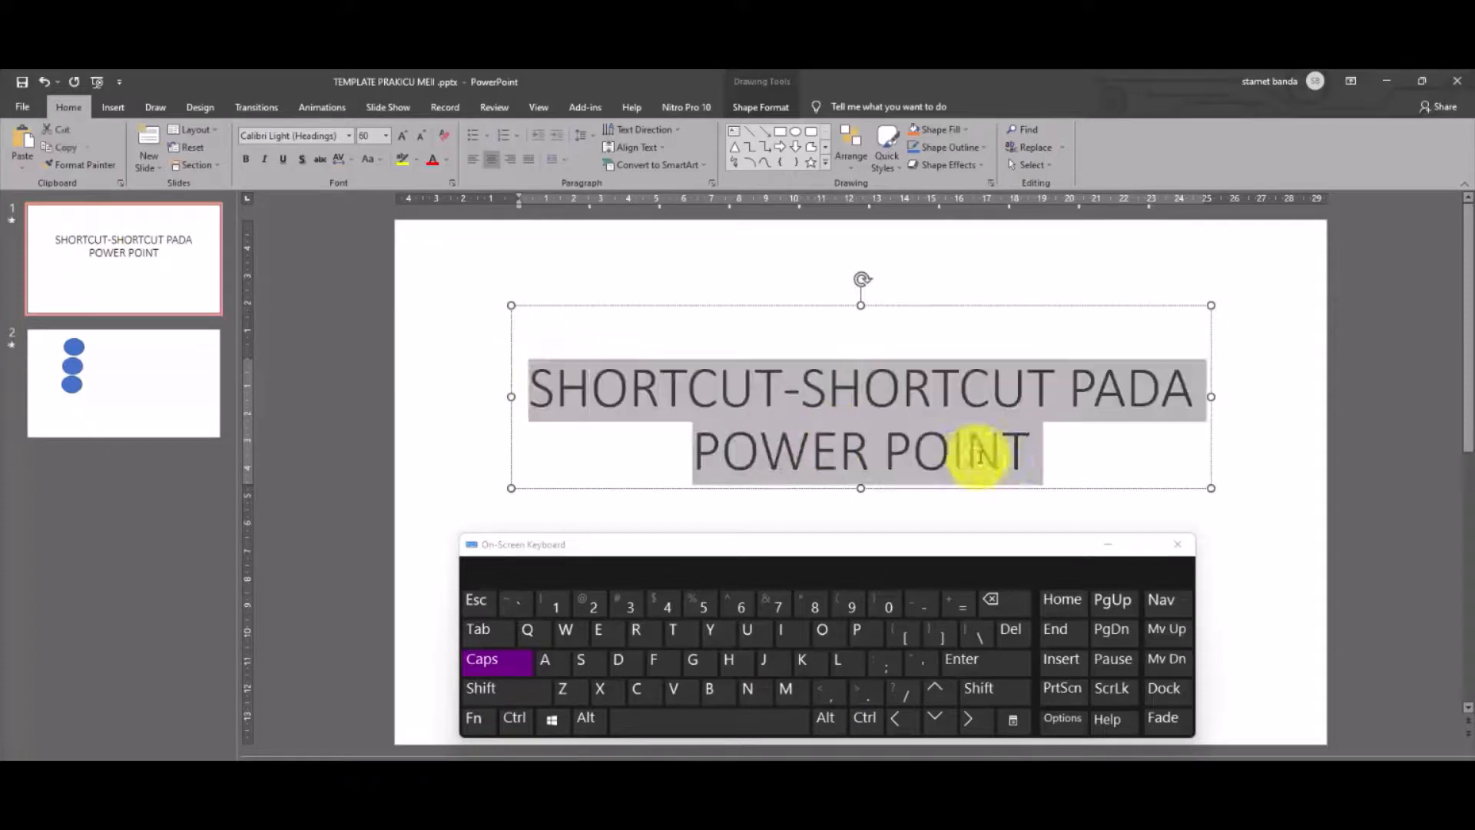
left_click(509, 159)
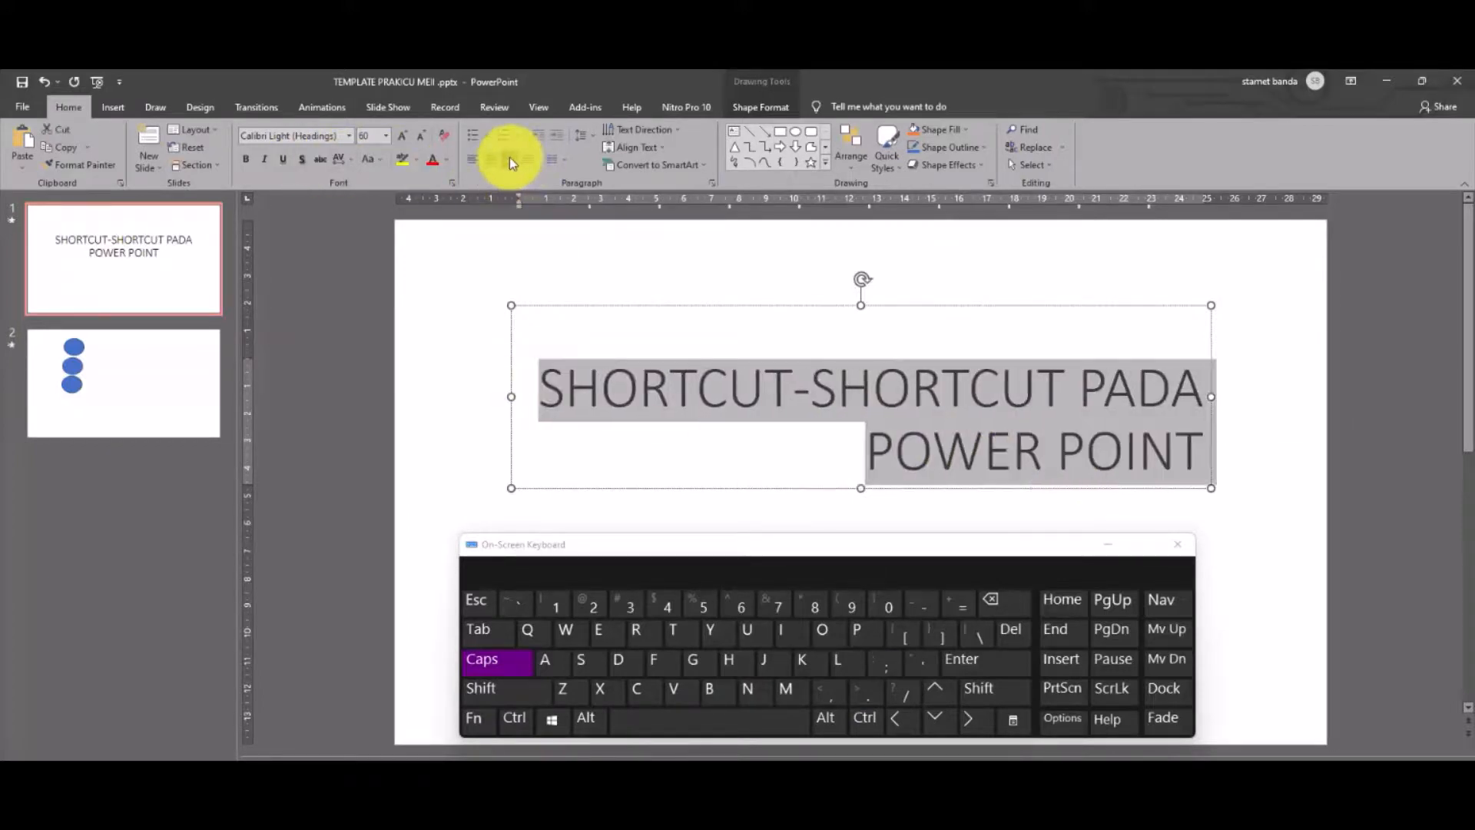
Step: Align the selected title text on slide 1 to the left and deselect the title box
left_click(517, 720)
left_click(839, 659)
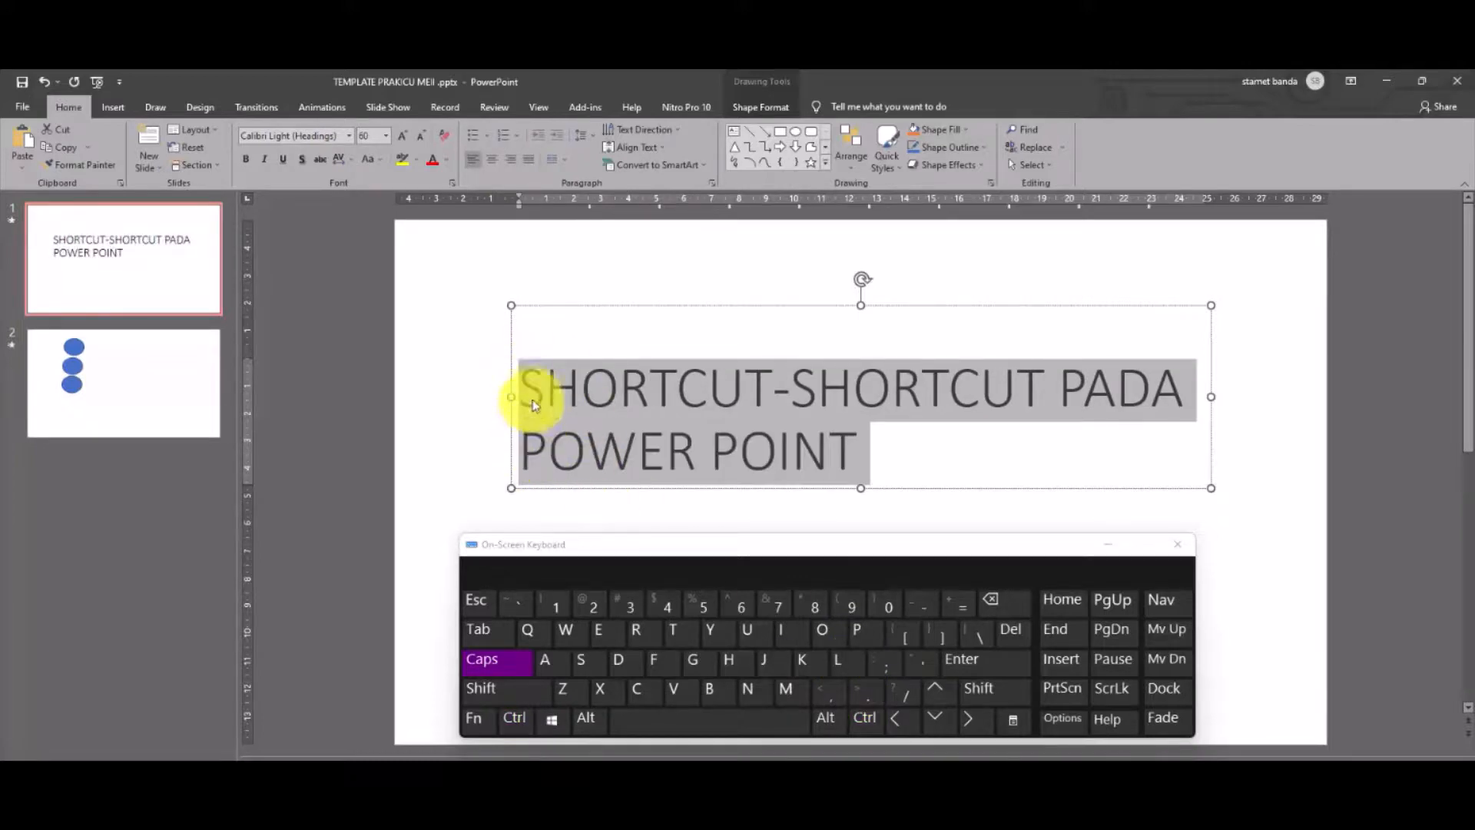
left_click(876, 465)
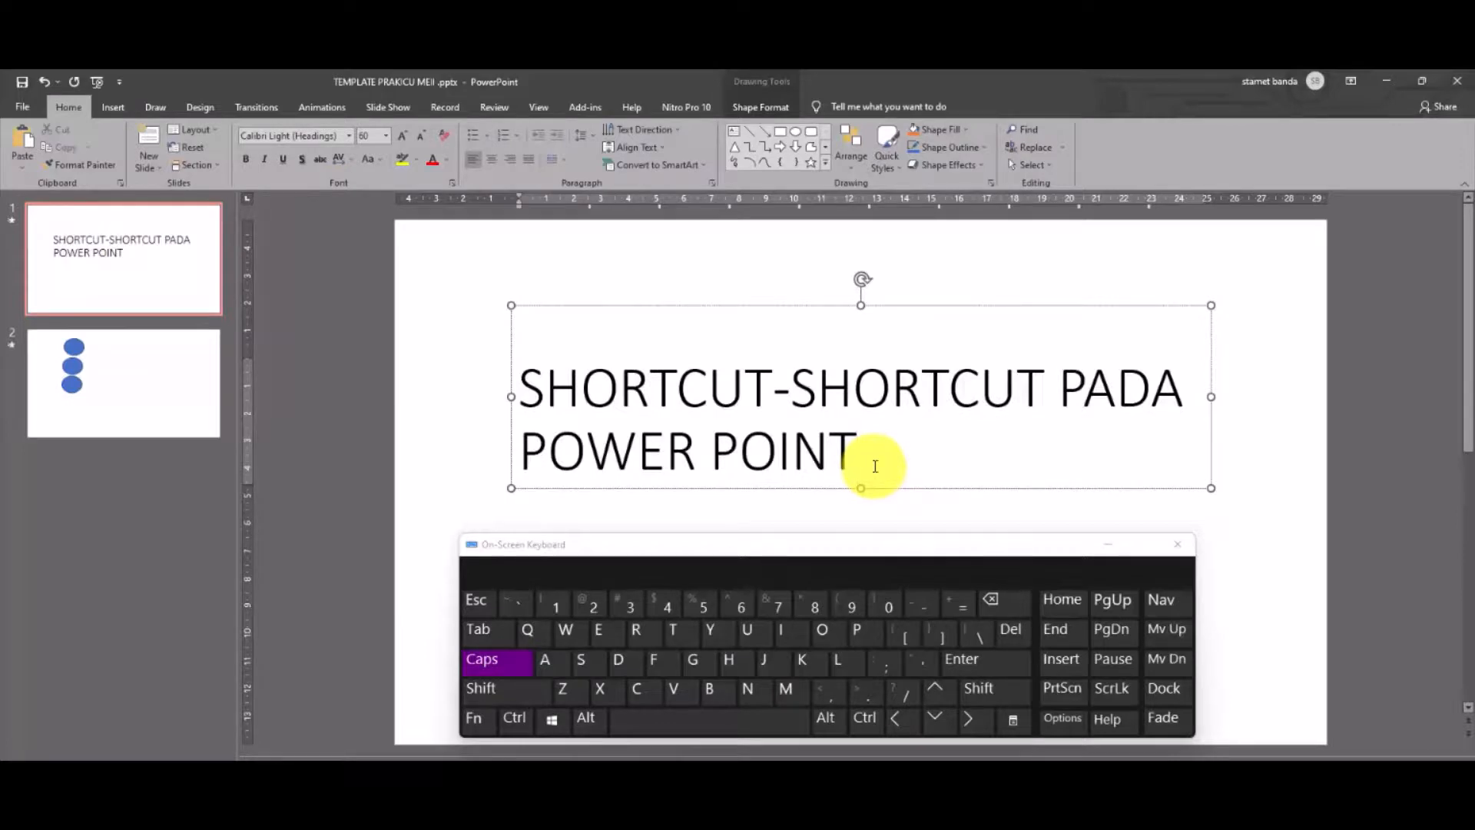
left_click(862, 516)
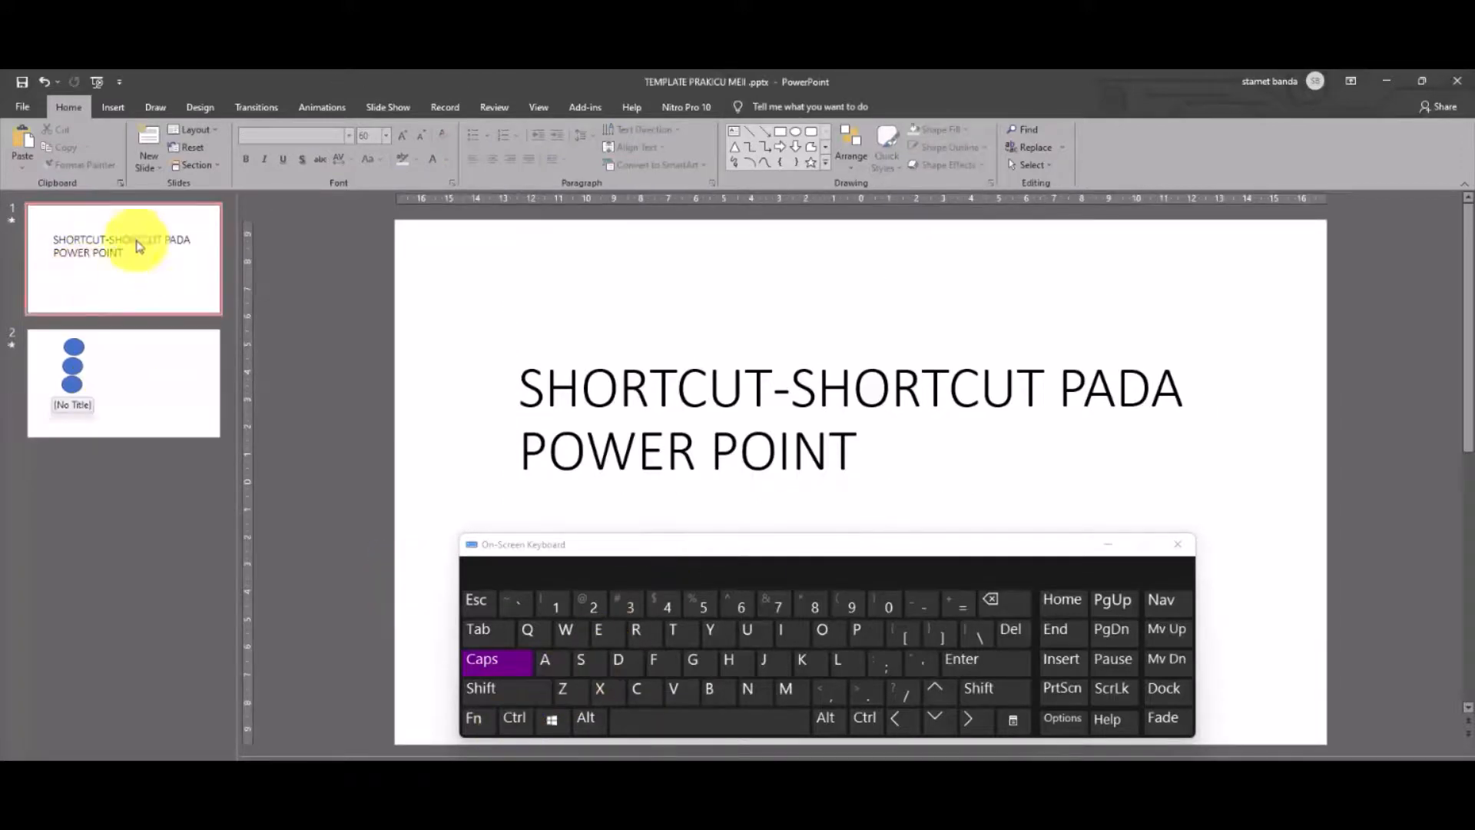
Step: Insert a new slide directly after slide 1
left_click(517, 719)
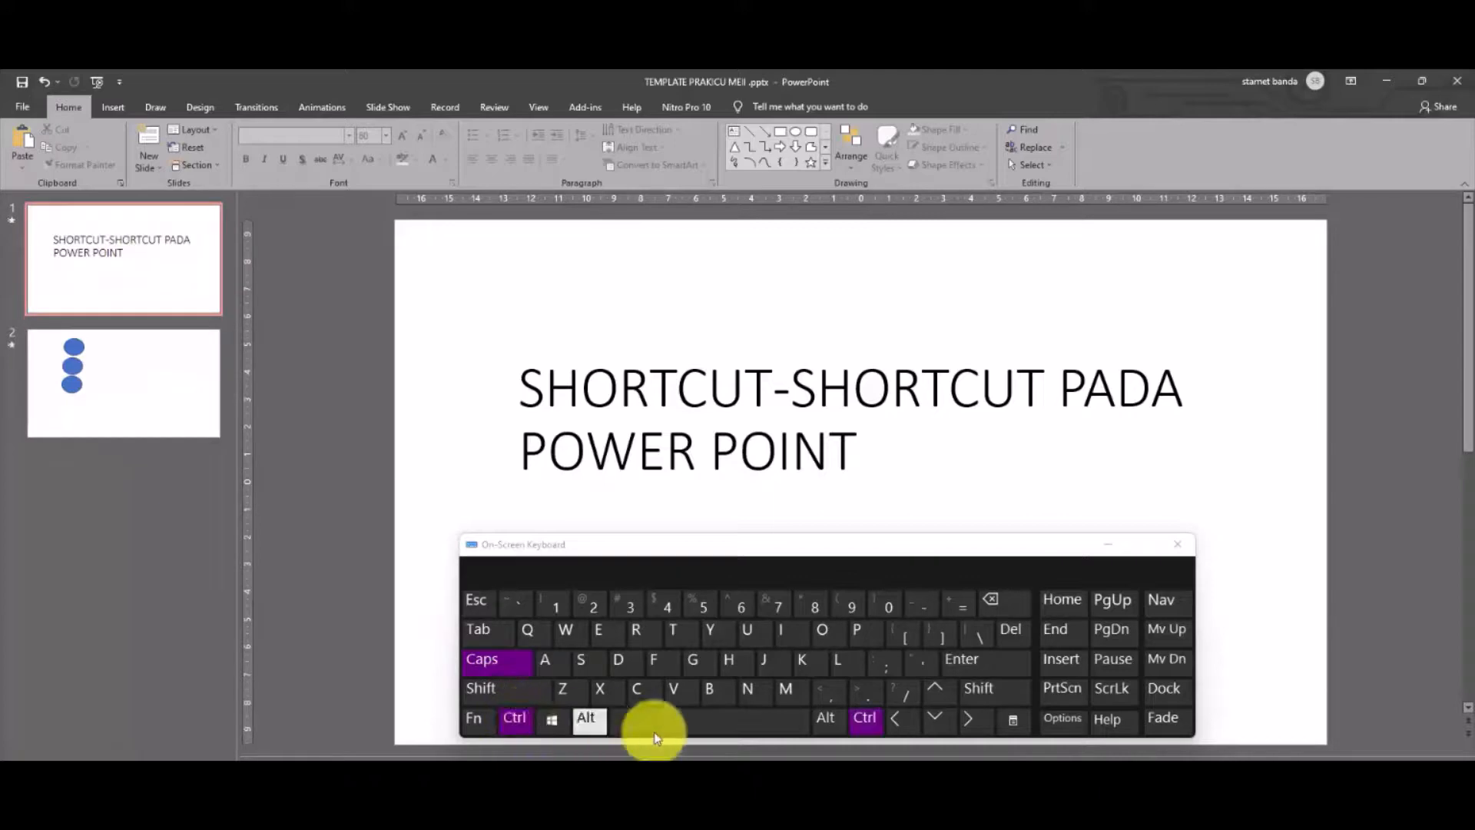
left_click(791, 695)
left_click(514, 718)
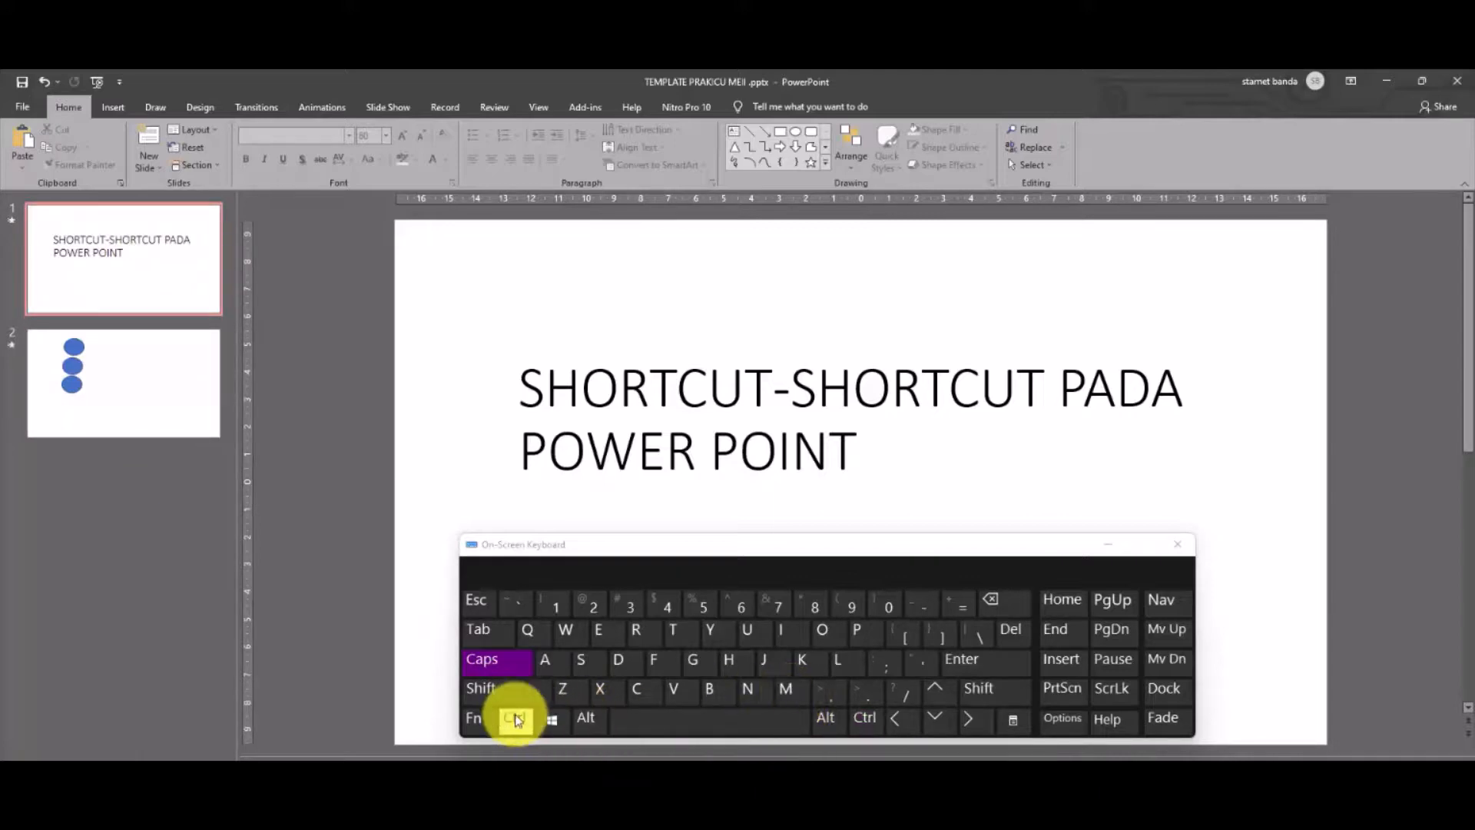
left_click(787, 690)
left_click(862, 466)
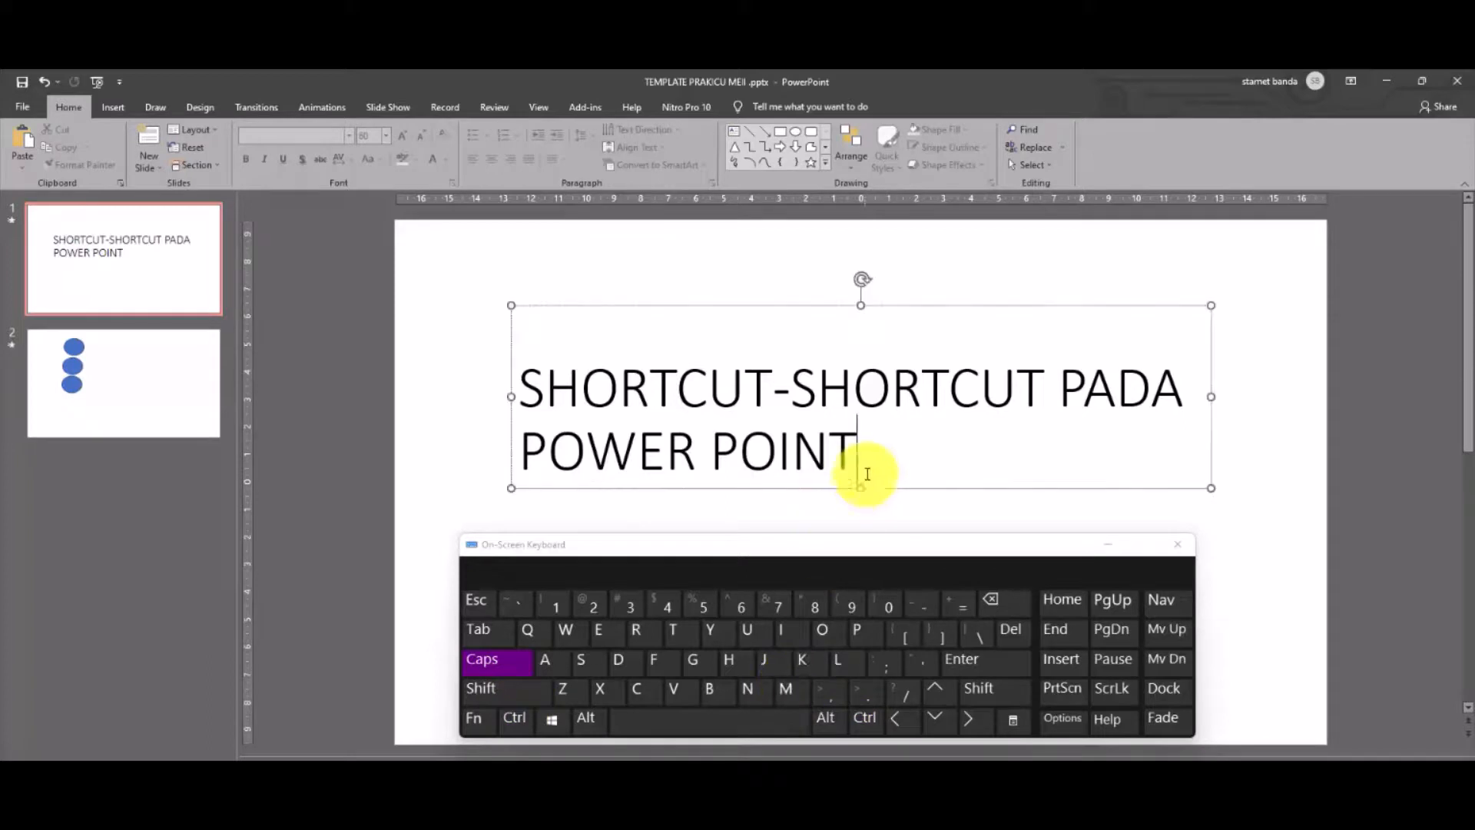
key("ctrl")
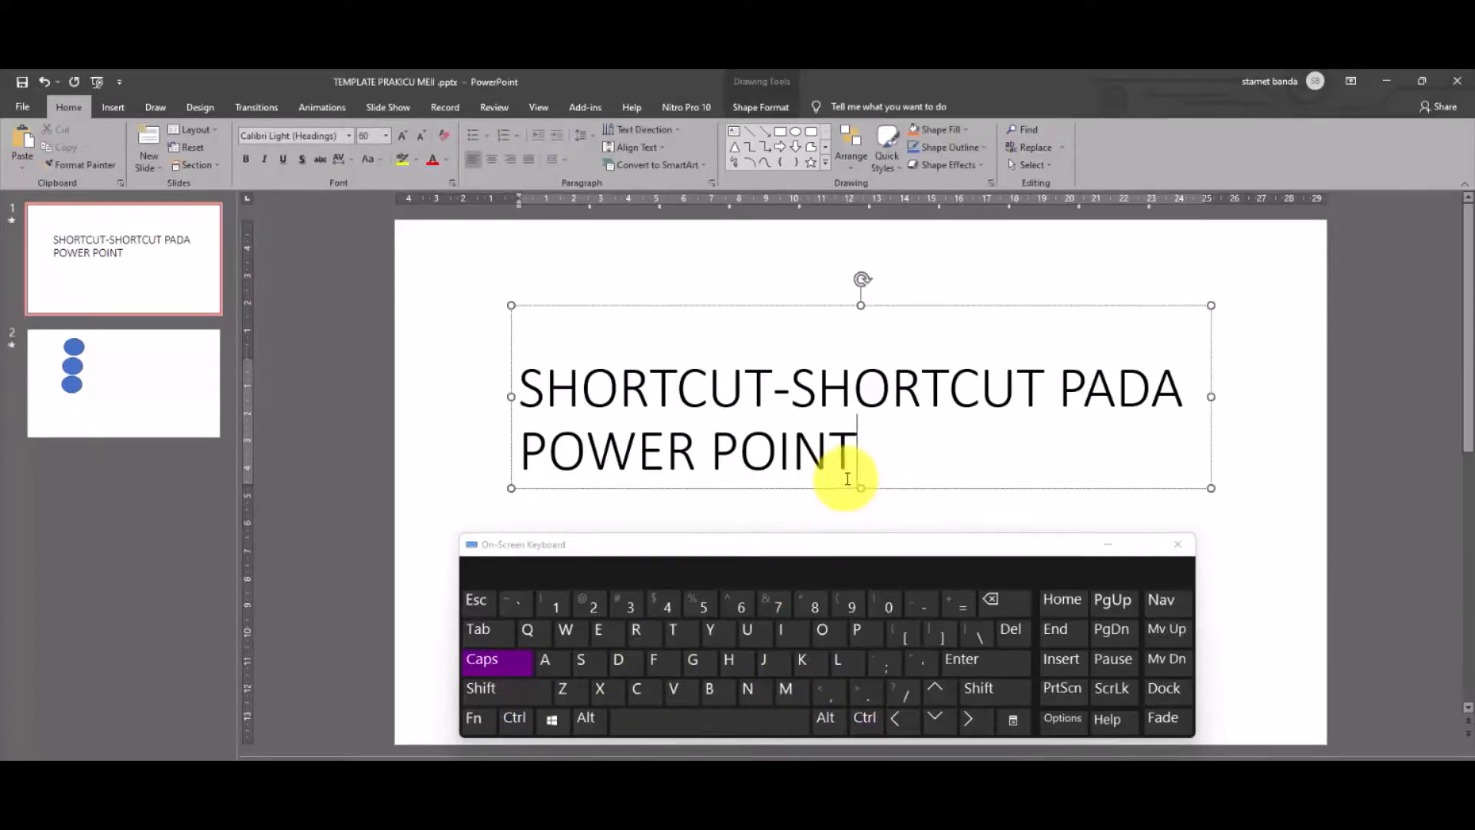
key("ctrl+m")
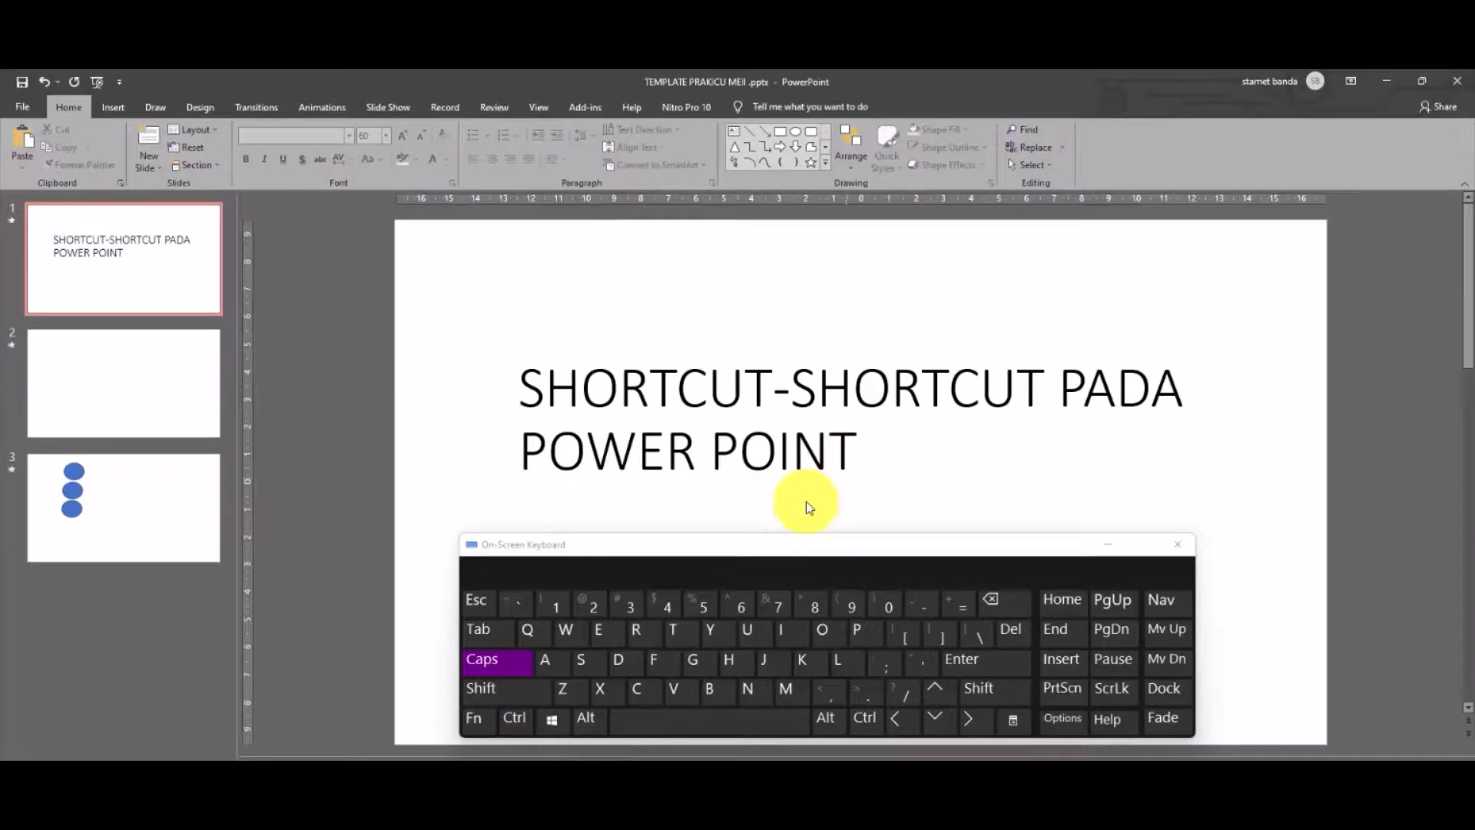